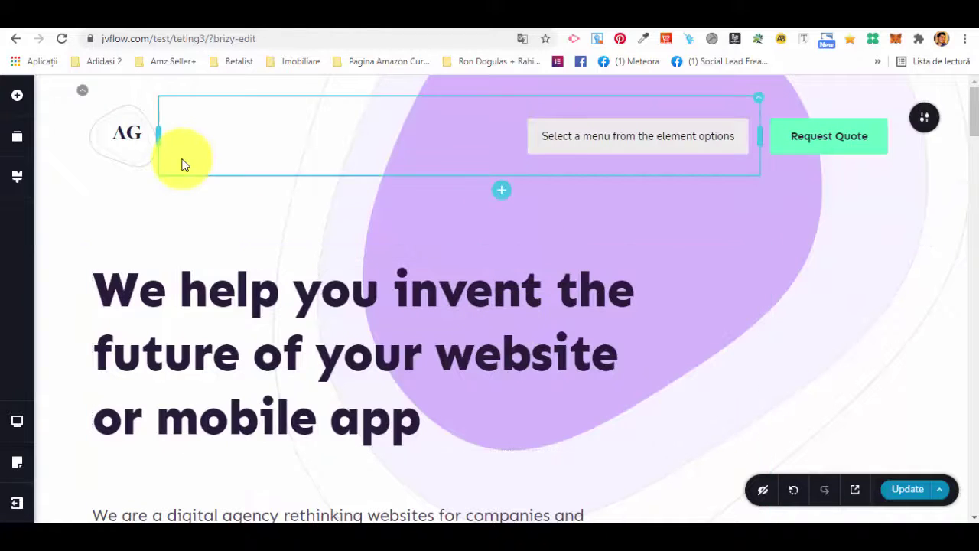
- Look over the page layout, then examine the header block's width settings and its save-to-library option
{"action": "scroll", "coordinate": [662, 203], "scroll_direction": "down", "scroll_amount": 10}
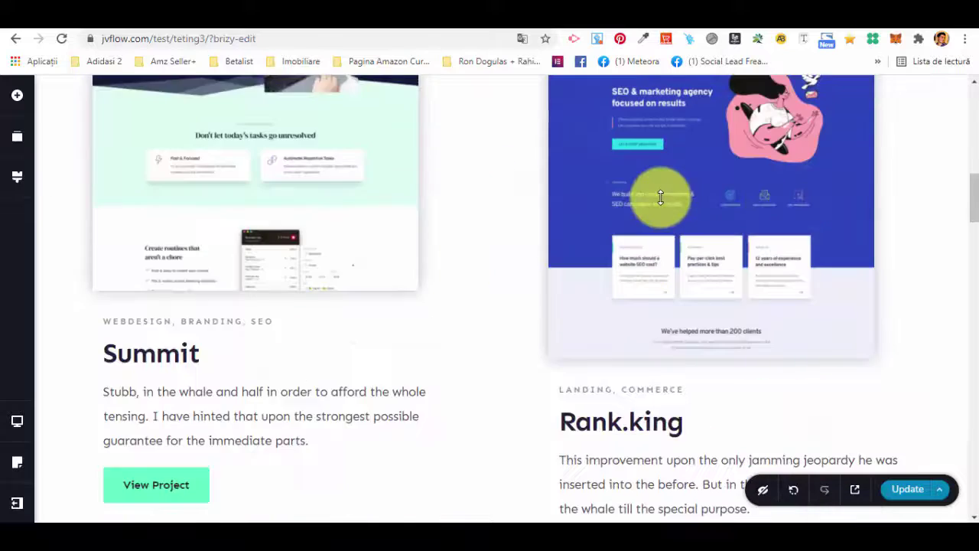
{"action": "scroll", "coordinate": [661, 197], "scroll_direction": "down", "scroll_amount": 8}
{"action": "left_click_drag", "start_coordinate": [975, 258], "coordinate": [976, 81]}
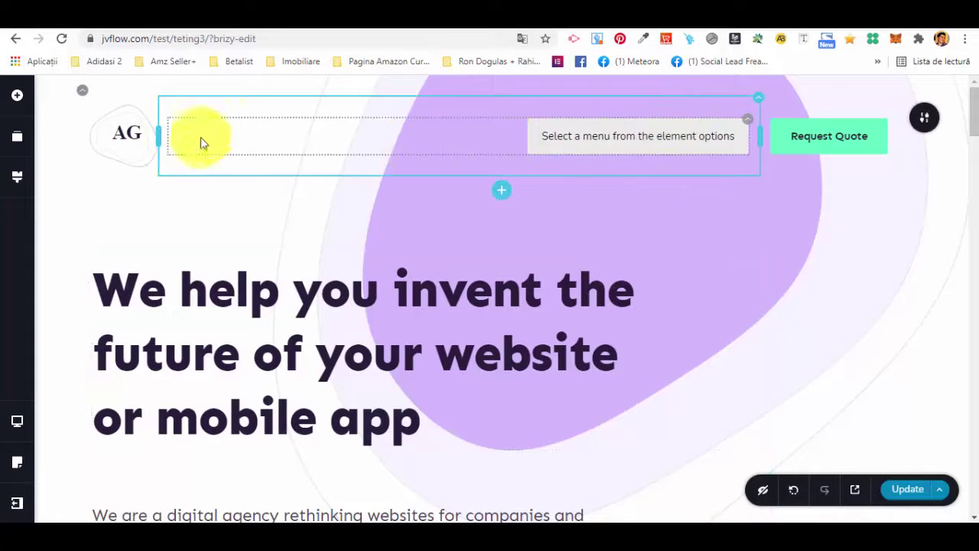
{"action": "left_click", "coordinate": [926, 128]}
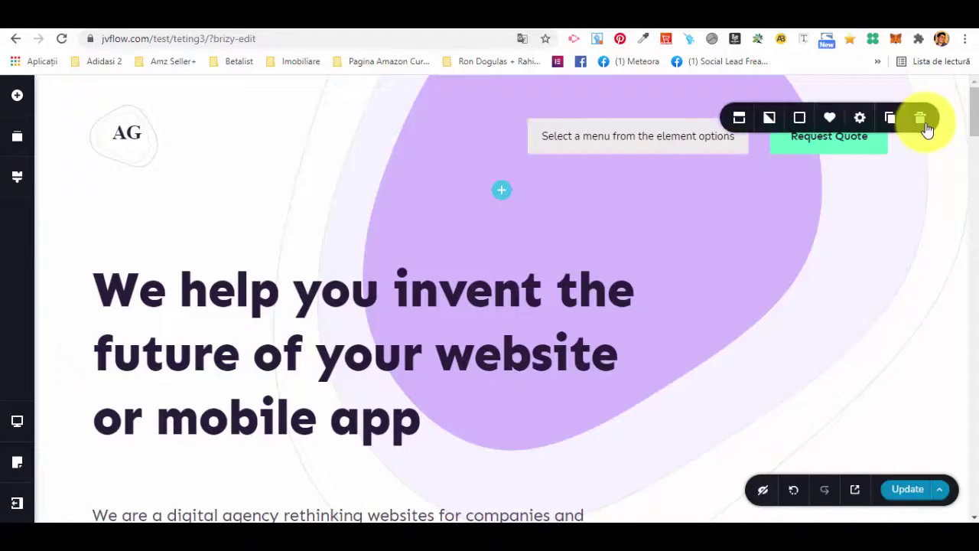
{"action": "left_click", "coordinate": [860, 121]}
{"action": "left_click_drag", "start_coordinate": [891, 192], "coordinate": [908, 211]}
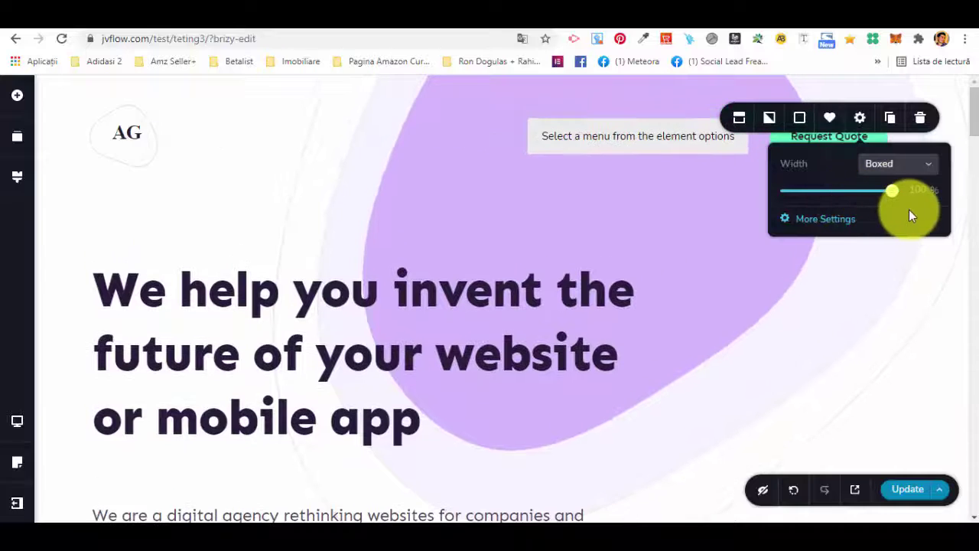
{"action": "left_click", "coordinate": [830, 117]}
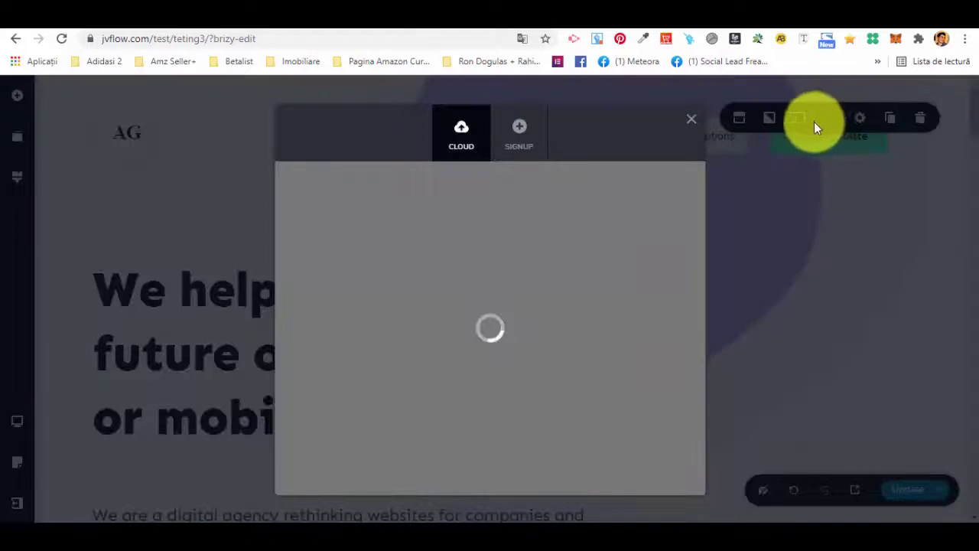
{"action": "left_click", "coordinate": [690, 121]}
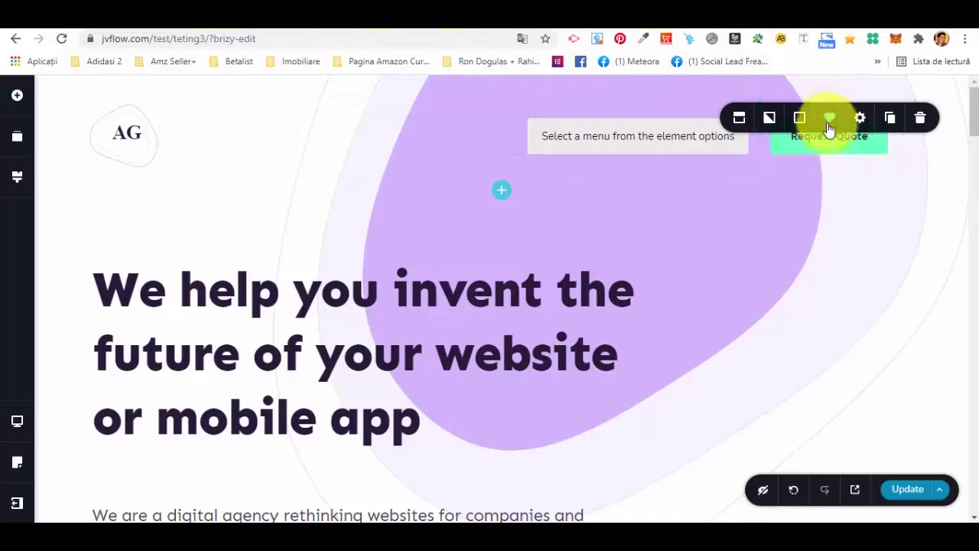
- Give the header block a solid, slightly transparent brown overlay, colour #6C311F
{"action": "left_click", "coordinate": [803, 129]}
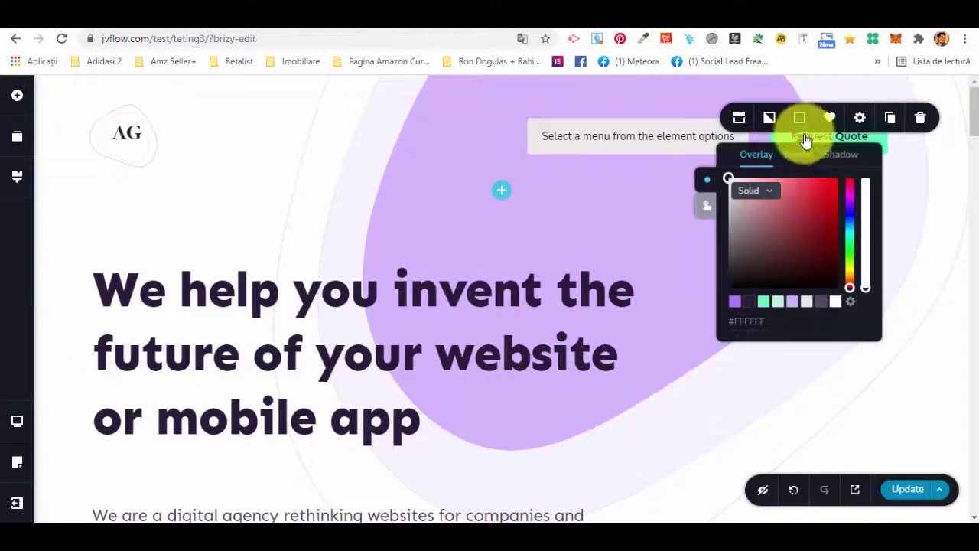
{"action": "left_click_drag", "start_coordinate": [849, 289], "coordinate": [813, 343]}
{"action": "left_click_drag", "start_coordinate": [865, 174], "coordinate": [806, 241]}
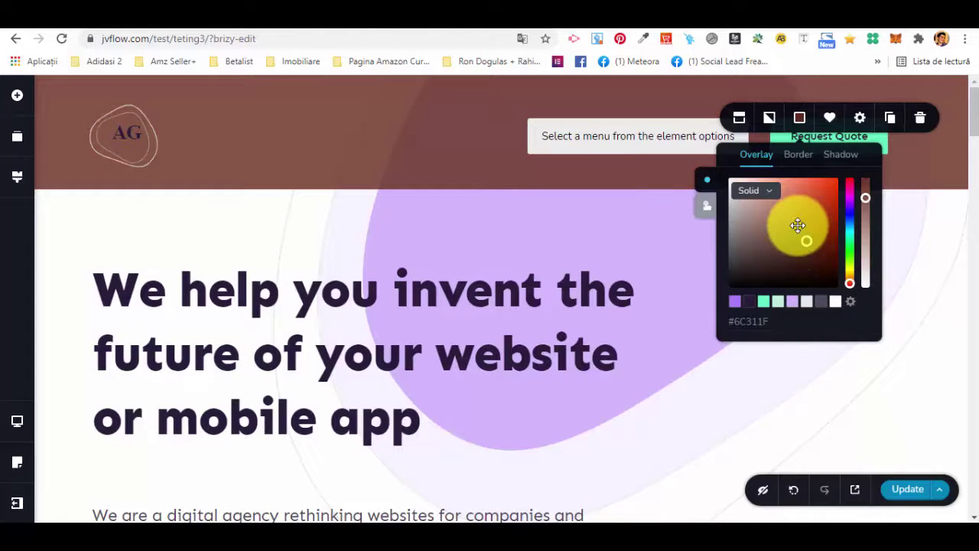
- Examine the header block's background image, header type and membership options
{"action": "left_click", "coordinate": [769, 117]}
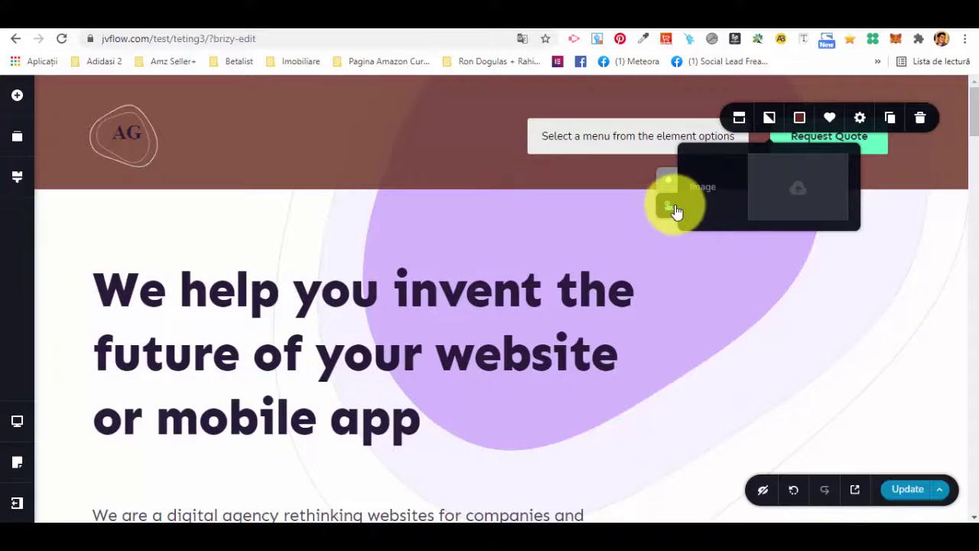
{"action": "left_click", "coordinate": [738, 117]}
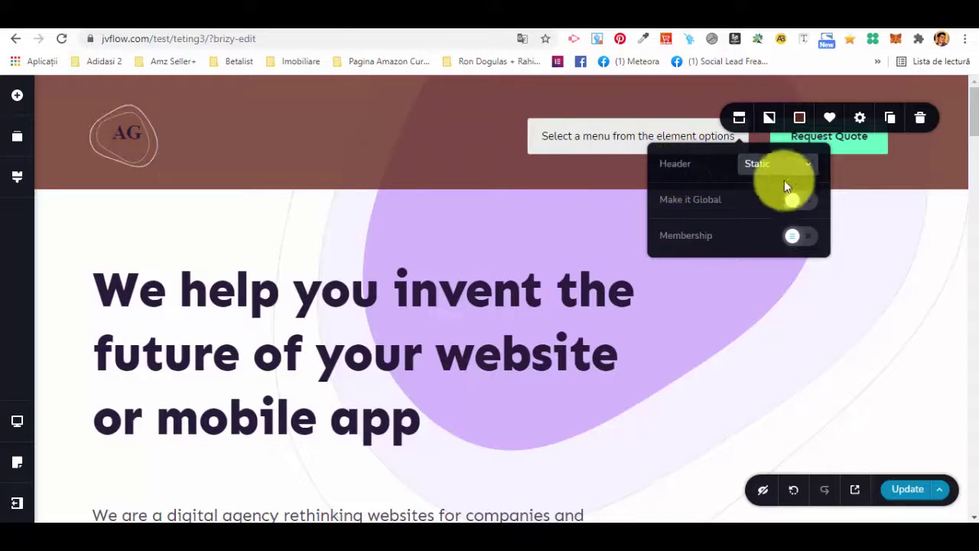
{"action": "left_click", "coordinate": [787, 172]}
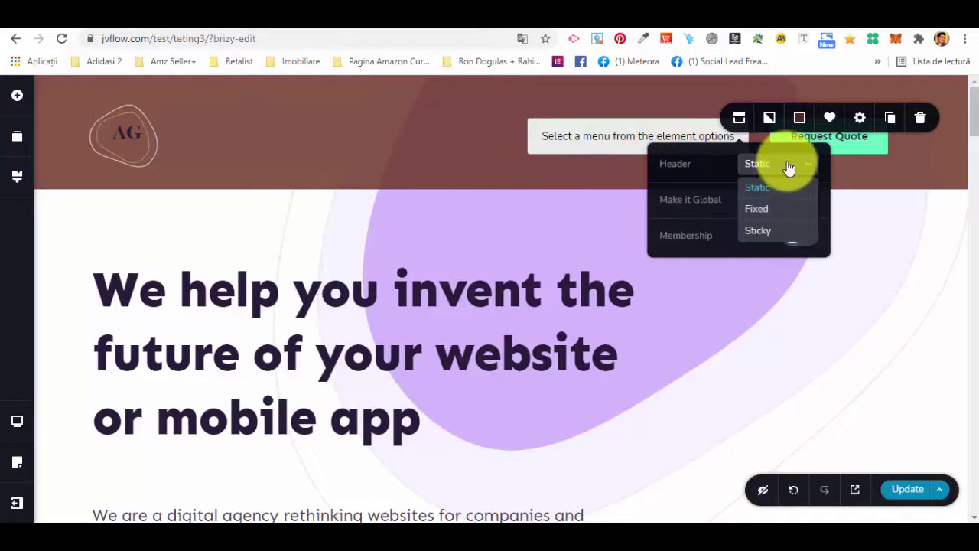
{"action": "left_click", "coordinate": [706, 204]}
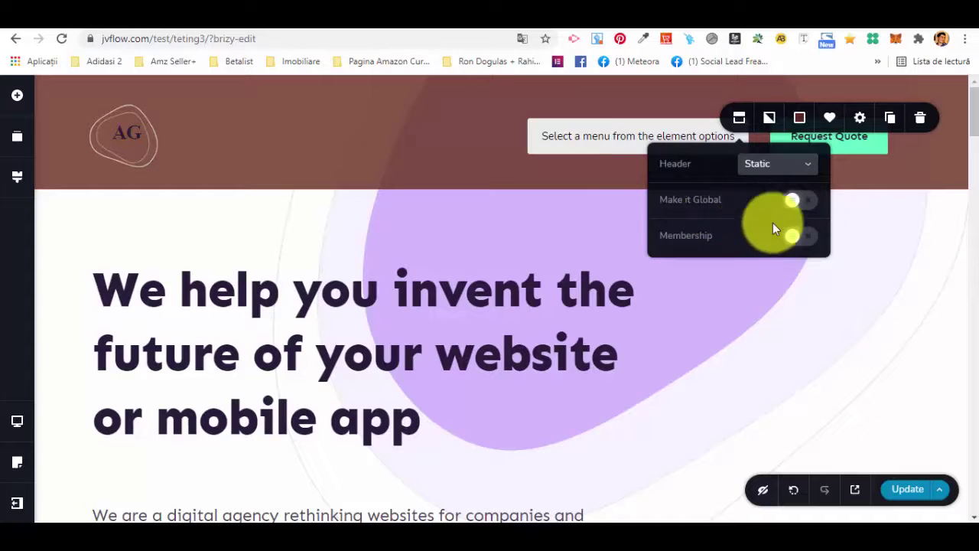
{"action": "left_click", "coordinate": [801, 237]}
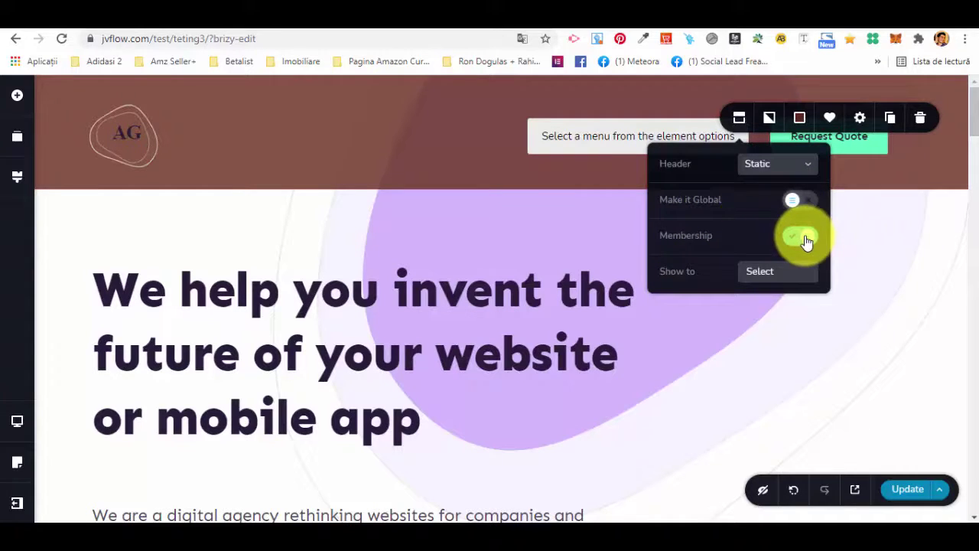
{"action": "left_click", "coordinate": [800, 237]}
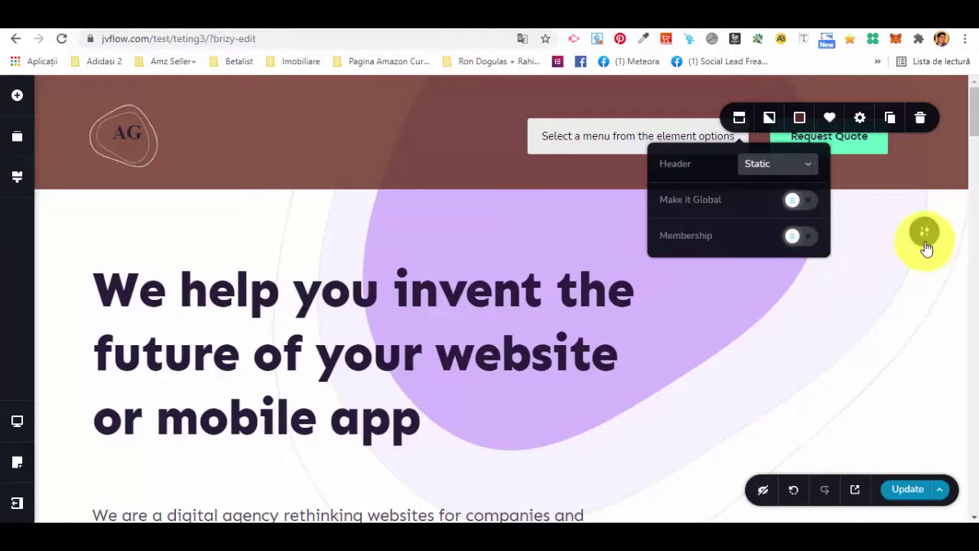
{"action": "left_click", "coordinate": [925, 238]}
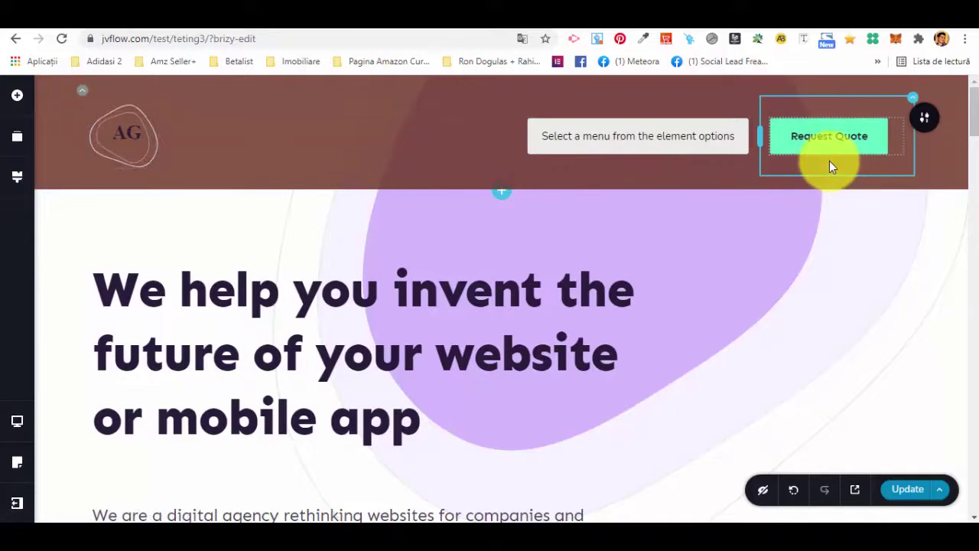
- Set the header's Request Quote button to size L
{"action": "left_click", "coordinate": [825, 132]}
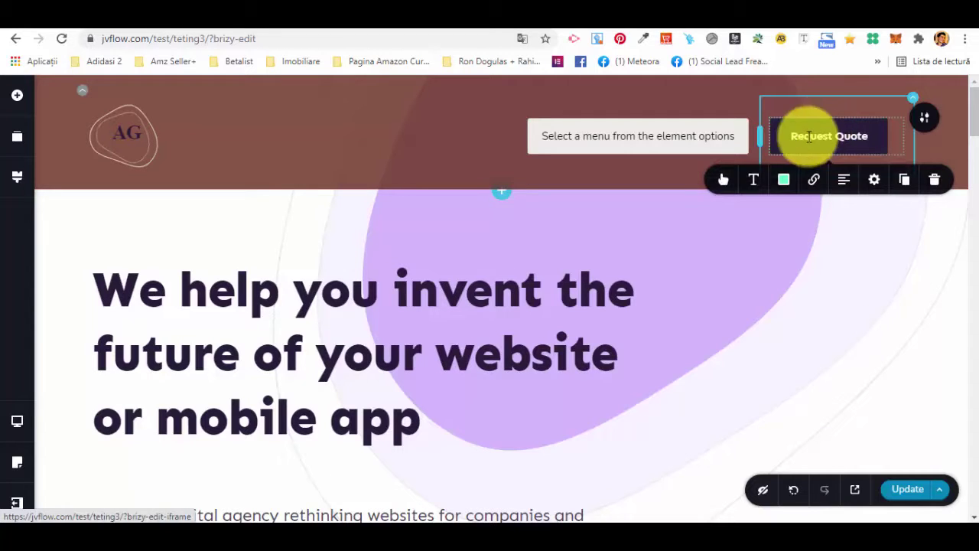
{"action": "left_click", "coordinate": [725, 181]}
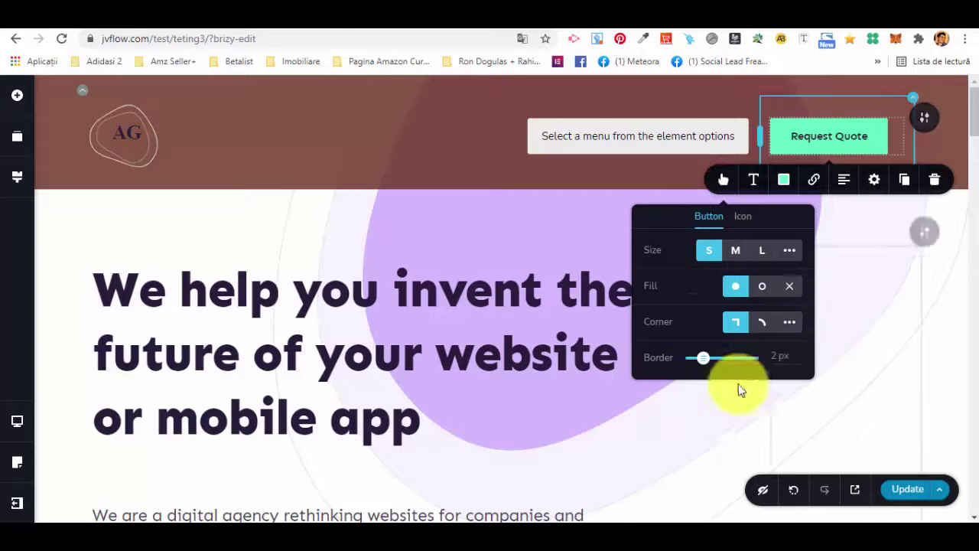
{"action": "left_click", "coordinate": [761, 252]}
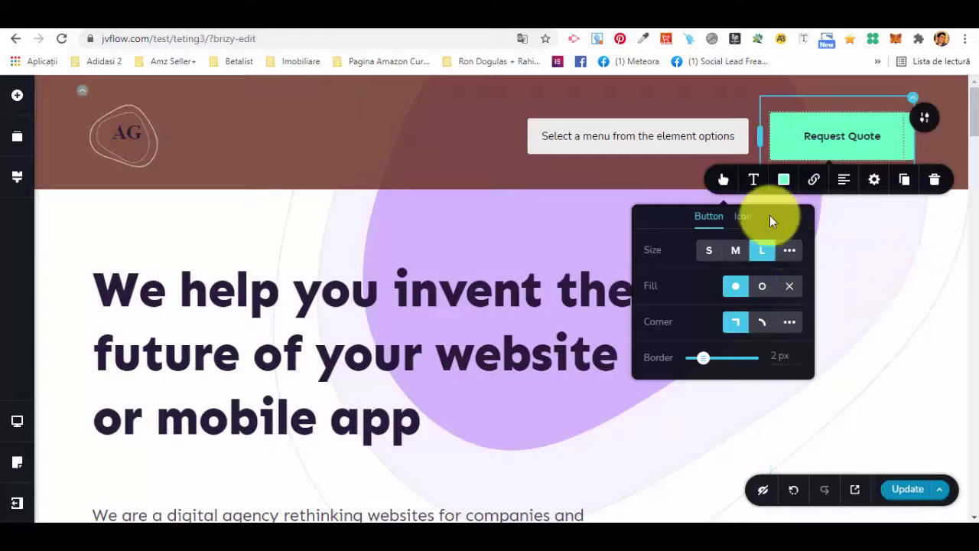
- Change the Request Quote button's background to the light grey palette colour #E8E8E8
{"action": "left_click", "coordinate": [785, 182]}
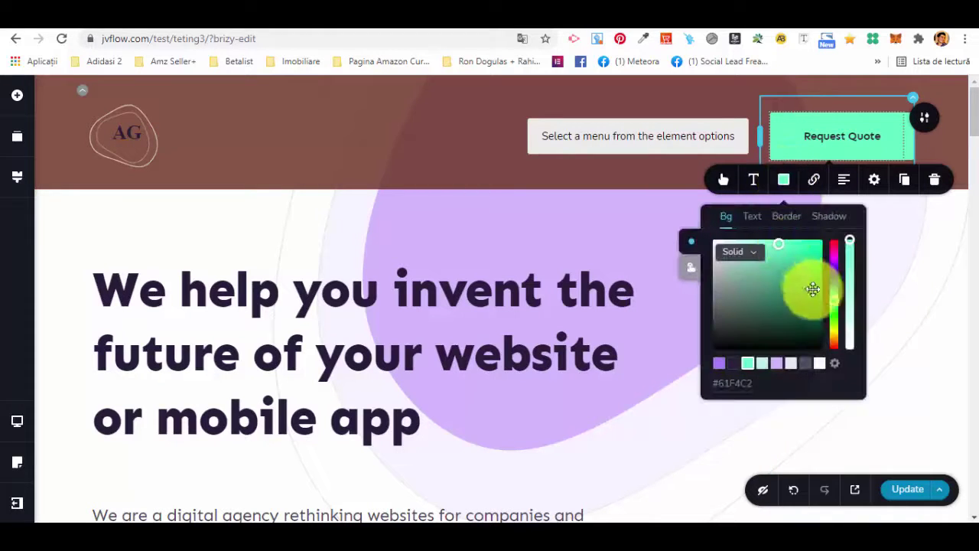
{"action": "left_click_drag", "start_coordinate": [834, 285], "coordinate": [836, 237]}
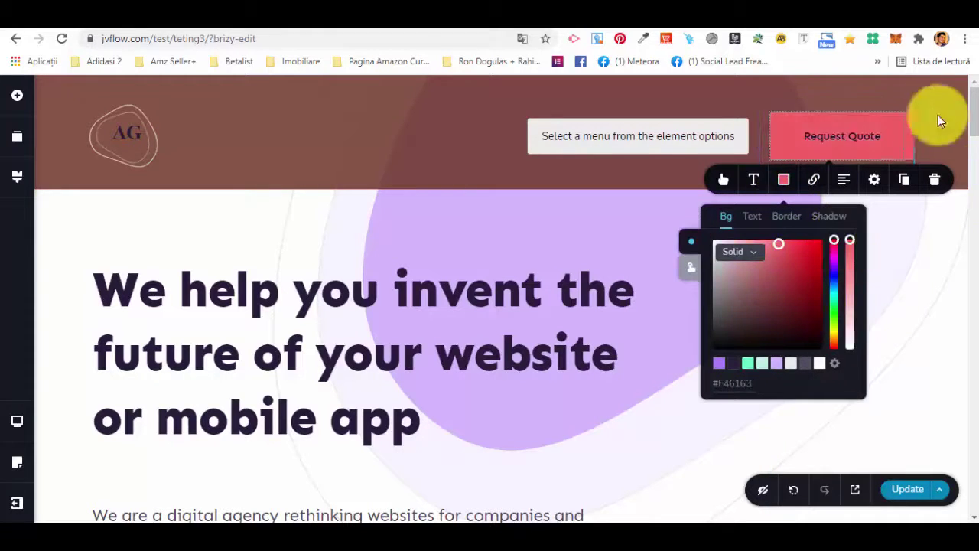
{"action": "left_click", "coordinate": [791, 364]}
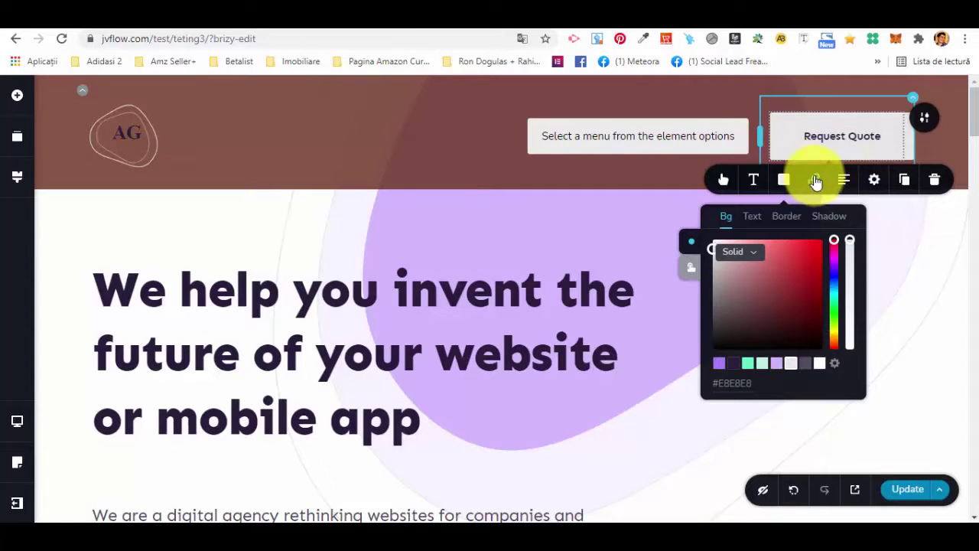
- Give the Request Quote button a Pulse entrance animation with a duration of 3.5 s
{"action": "left_click", "coordinate": [875, 179]}
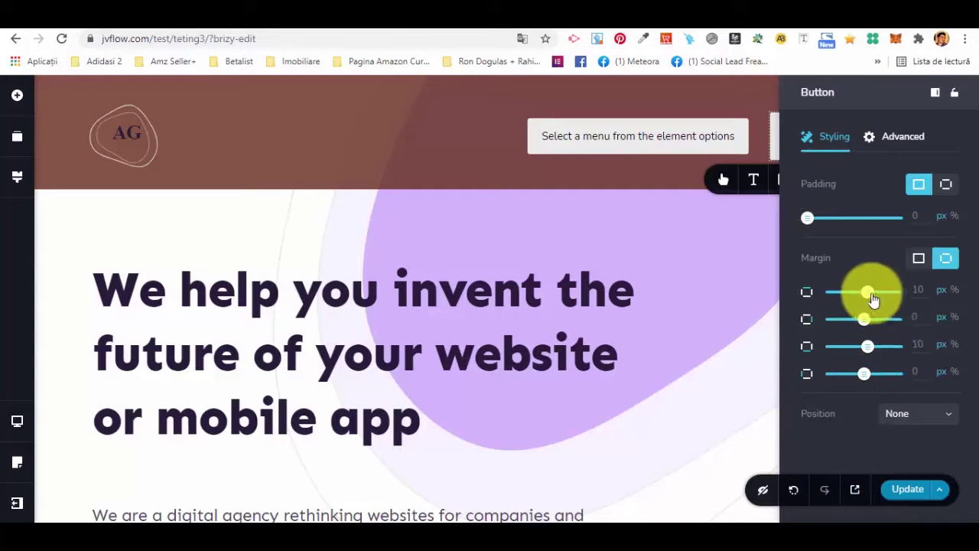
{"action": "left_click", "coordinate": [888, 147]}
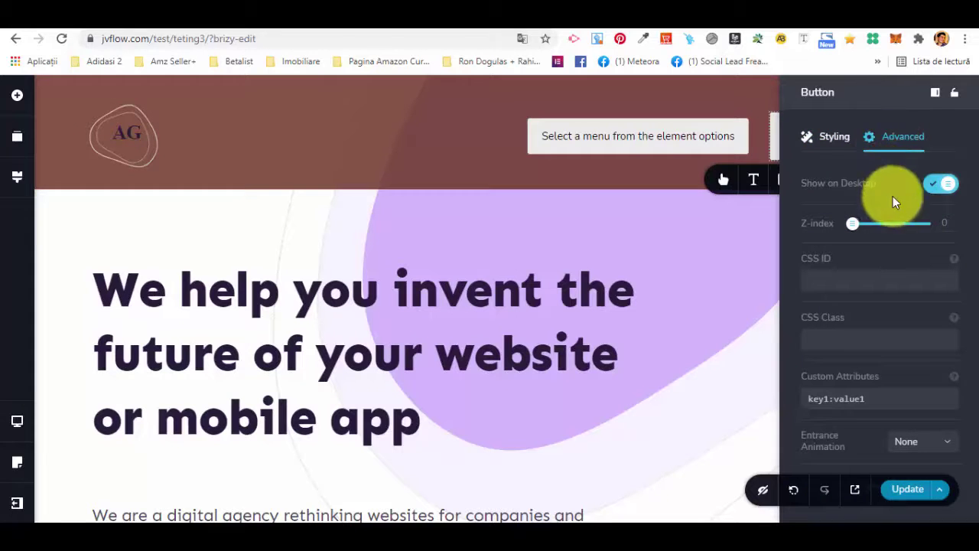
{"action": "scroll", "coordinate": [919, 308], "scroll_direction": "down", "scroll_amount": 1}
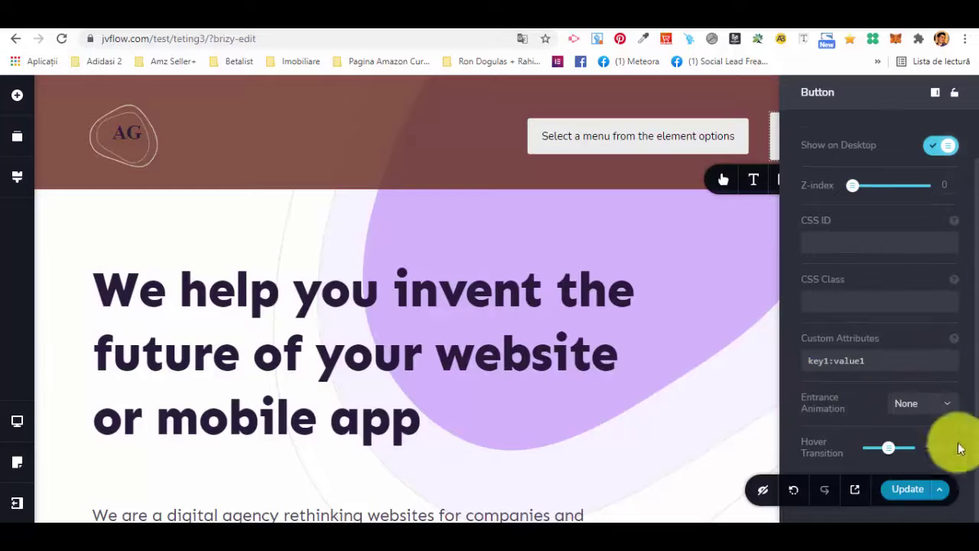
{"action": "left_click", "coordinate": [928, 416]}
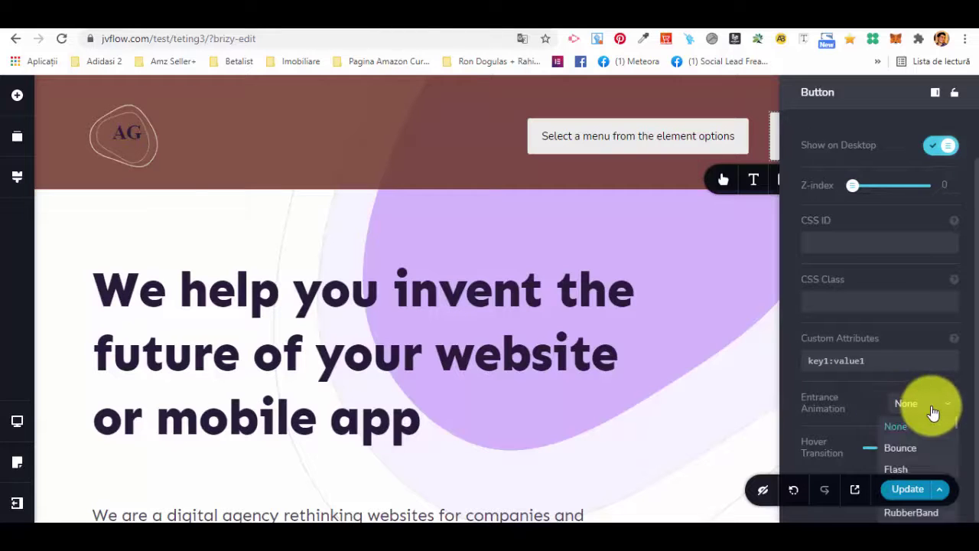
{"action": "scroll", "coordinate": [921, 438], "scroll_direction": "down", "scroll_amount": 1}
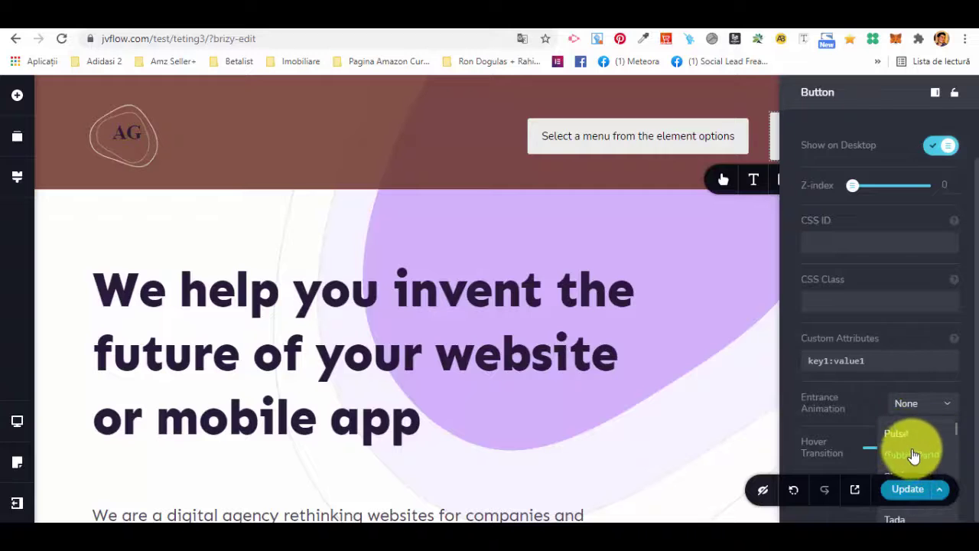
{"action": "left_click", "coordinate": [913, 451]}
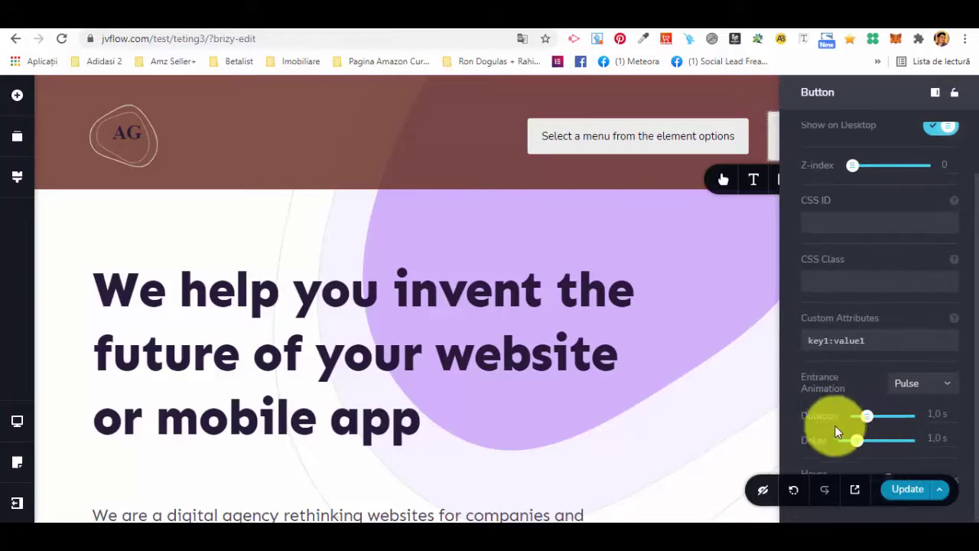
{"action": "left_click_drag", "start_coordinate": [865, 416], "coordinate": [897, 426]}
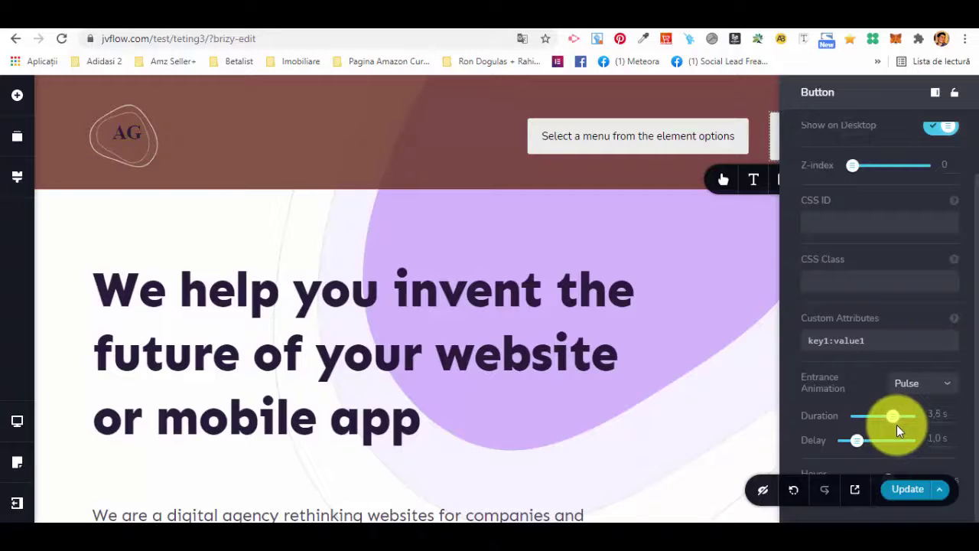
{"action": "left_click", "coordinate": [739, 221]}
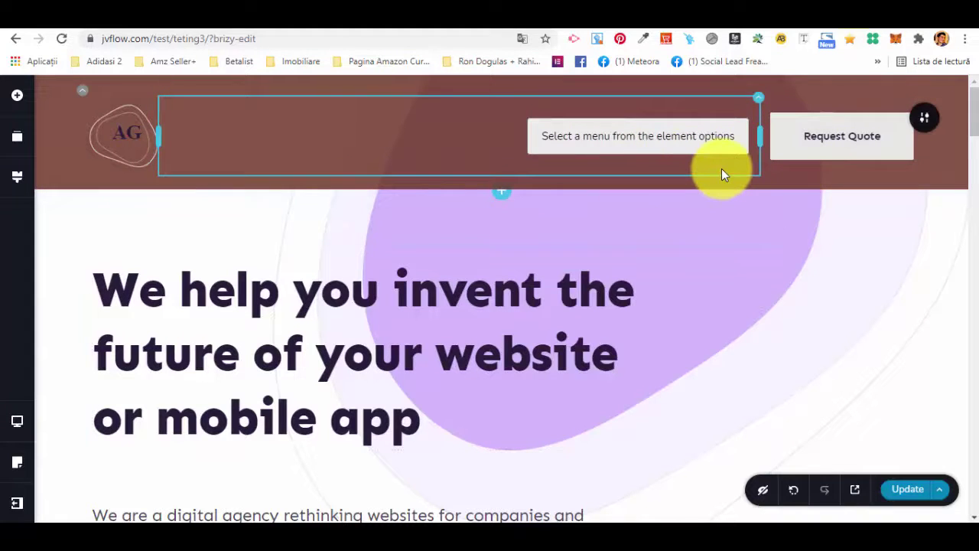
- Examine the hero heading's text editing options and the project section below it
{"action": "scroll", "coordinate": [609, 310], "scroll_direction": "down", "scroll_amount": 2}
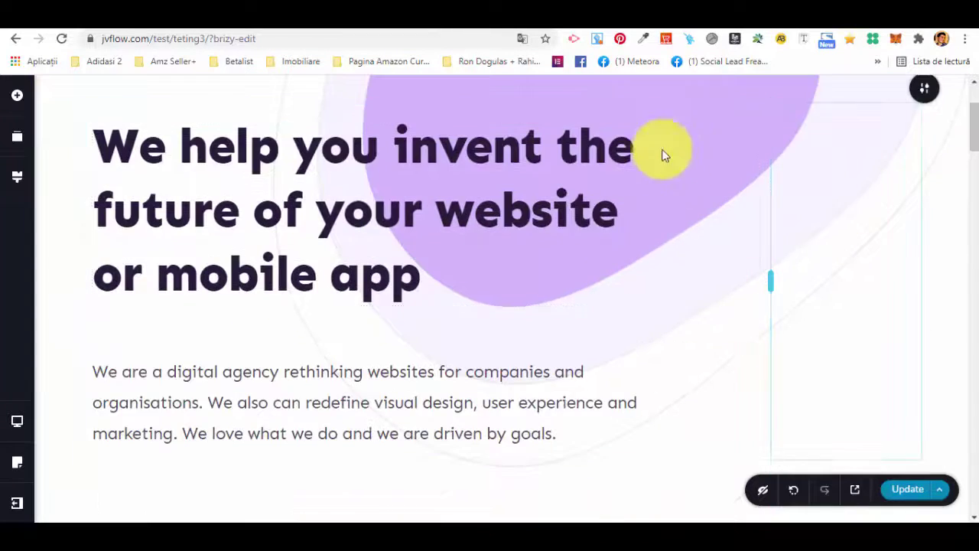
{"action": "scroll", "coordinate": [765, 258], "scroll_direction": "up", "scroll_amount": 2}
{"action": "scroll", "coordinate": [695, 313], "scroll_direction": "down", "scroll_amount": 2}
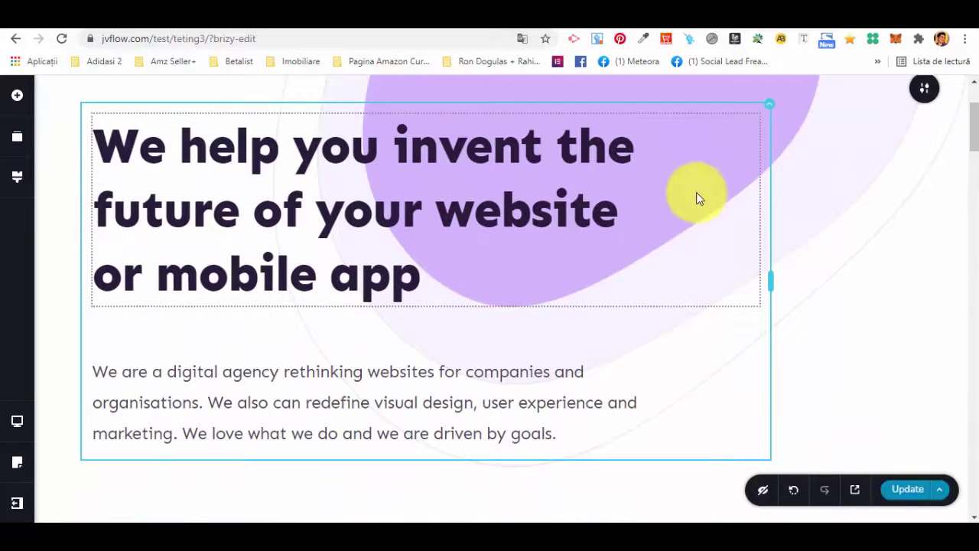
{"action": "left_click", "coordinate": [650, 180]}
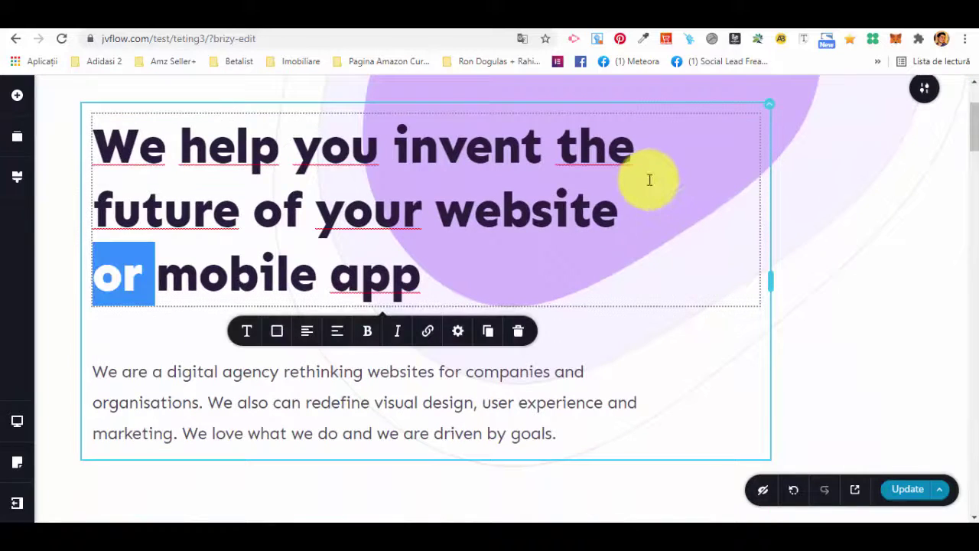
{"action": "left_click", "coordinate": [649, 180]}
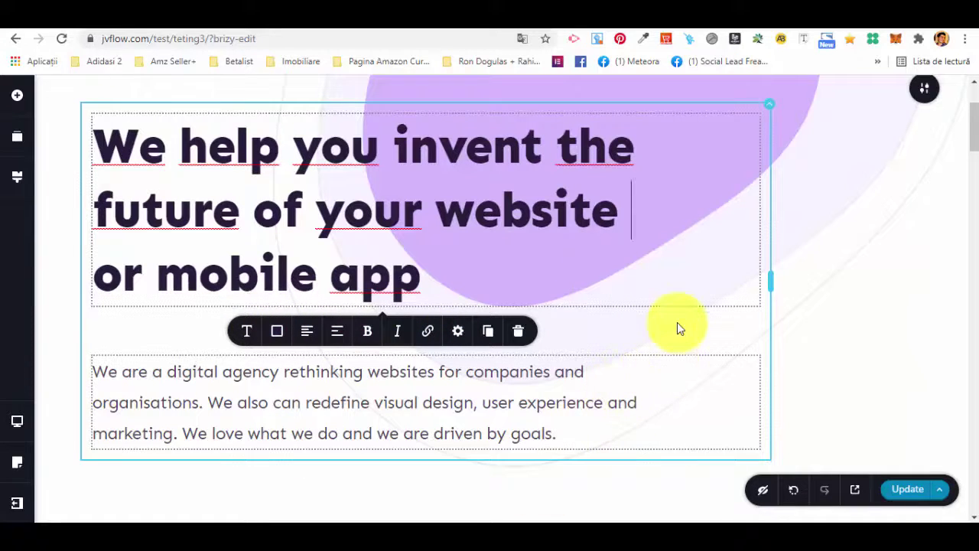
{"action": "left_click", "coordinate": [875, 273]}
{"action": "scroll", "coordinate": [667, 267], "scroll_direction": "down", "scroll_amount": 5}
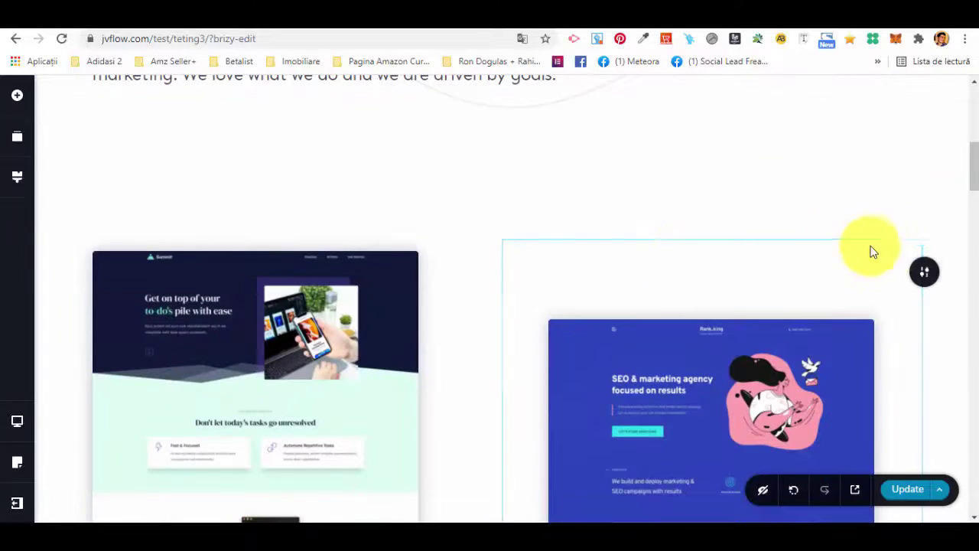
{"action": "scroll", "coordinate": [924, 219], "scroll_direction": "up", "scroll_amount": 5}
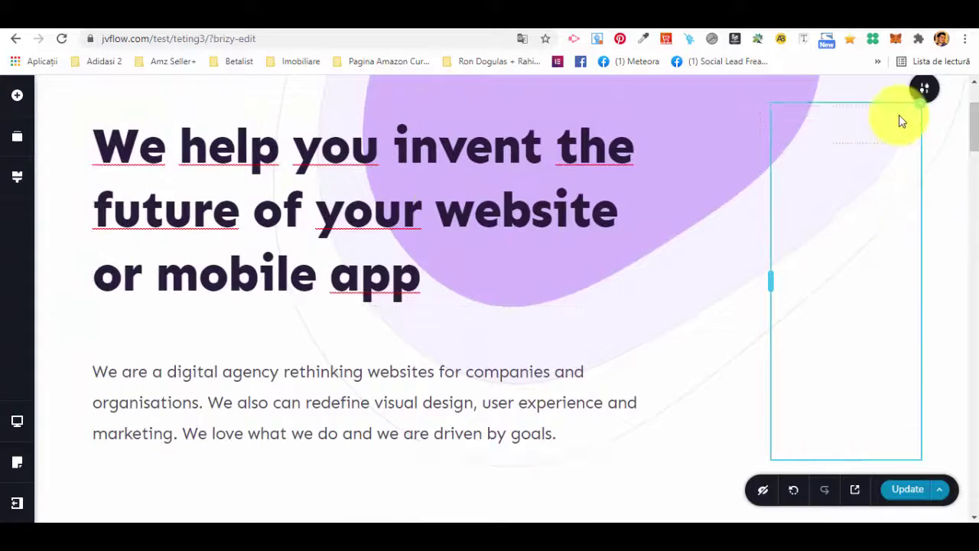
- Examine the order of the page's blocks in the block reordering list
{"action": "scroll", "coordinate": [888, 206], "scroll_direction": "down", "scroll_amount": 5}
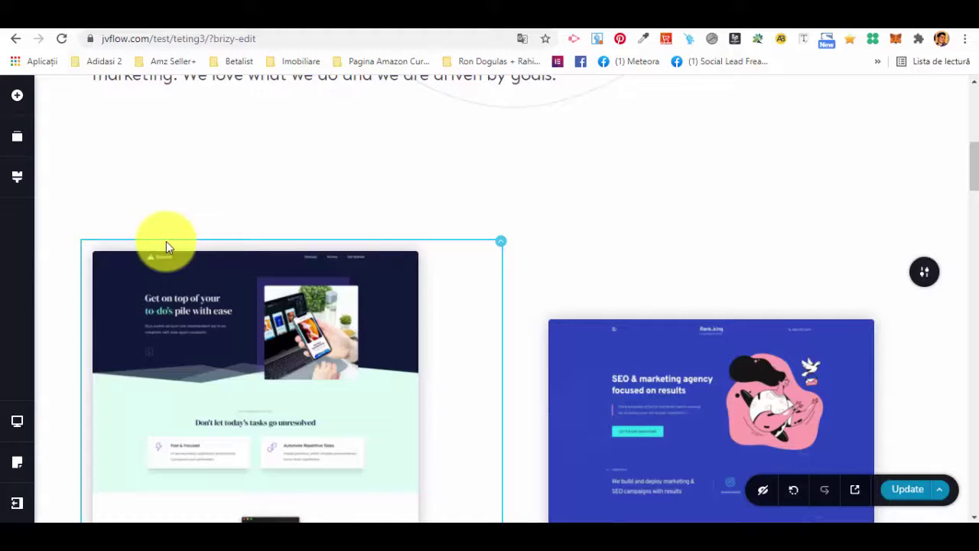
{"action": "left_click", "coordinate": [17, 141]}
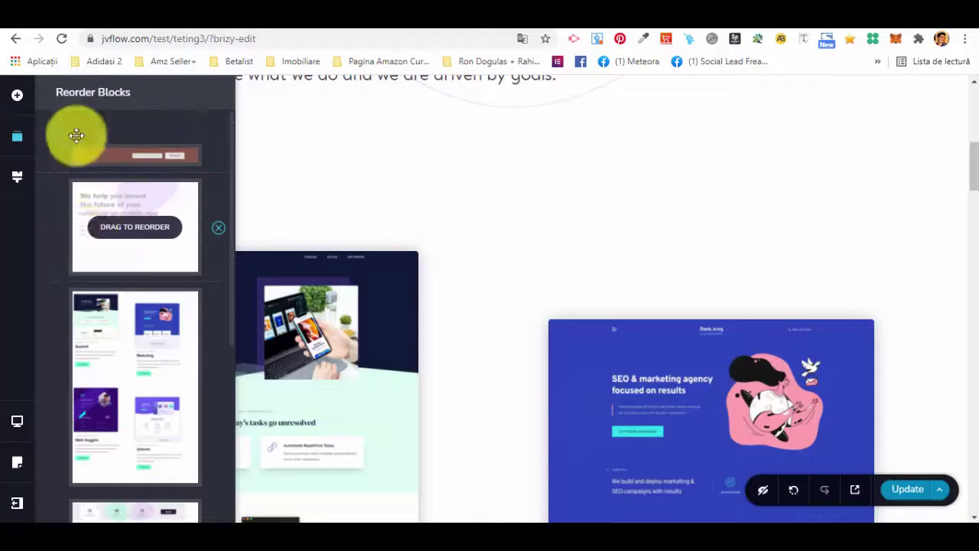
{"action": "left_click_drag", "start_coordinate": [98, 228], "coordinate": [79, 157]}
{"action": "left_click_drag", "start_coordinate": [62, 258], "coordinate": [9, 183]}
- Examine the global styling options, including the available styles, colour palette and text styles from Paragraph to Heading 4
{"action": "left_click", "coordinate": [16, 183]}
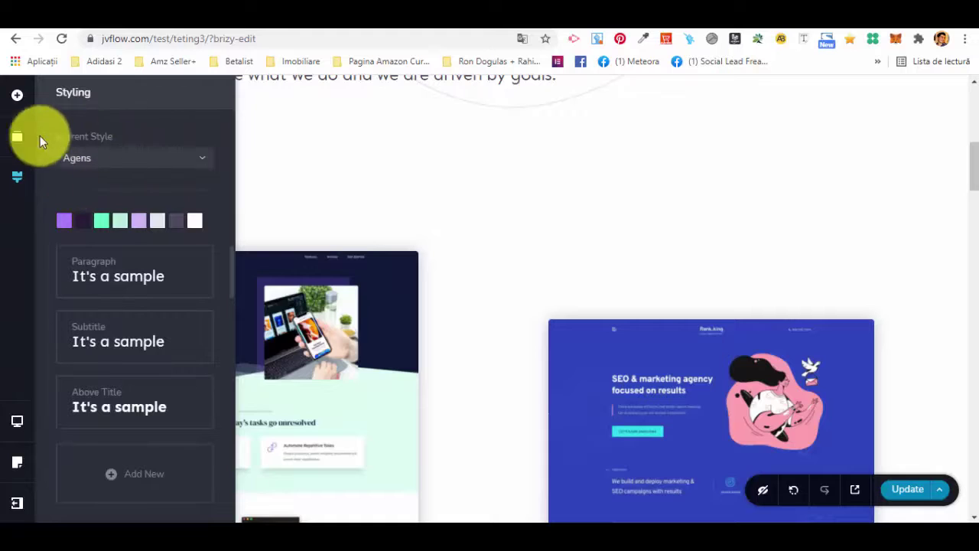
{"action": "left_click", "coordinate": [179, 157]}
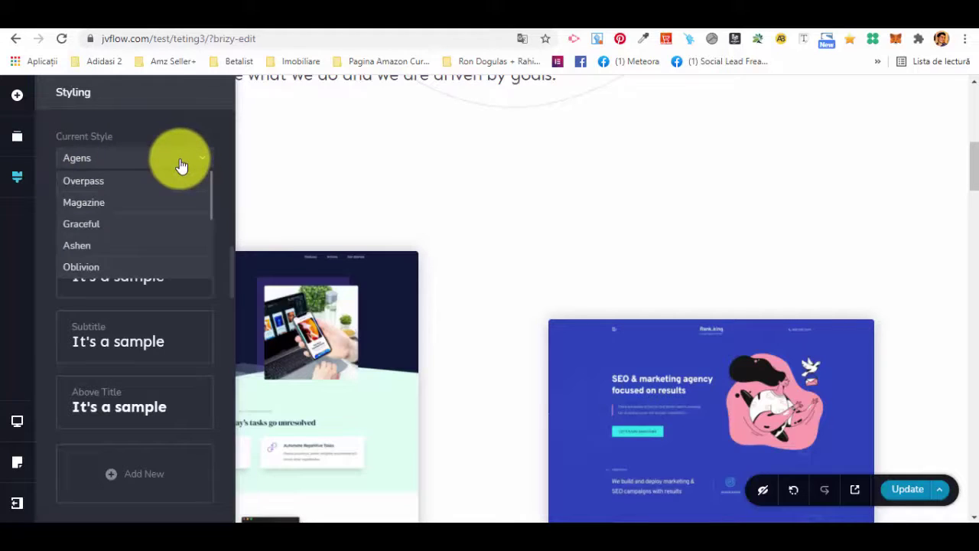
{"action": "scroll", "coordinate": [165, 189], "scroll_direction": "down", "scroll_amount": 2}
{"action": "scroll", "coordinate": [160, 195], "scroll_direction": "down", "scroll_amount": 2}
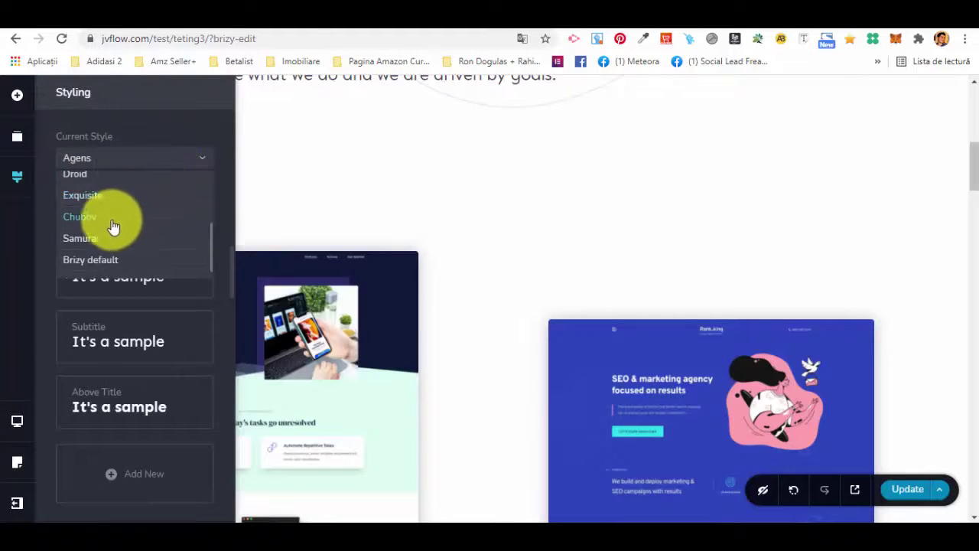
{"action": "left_click", "coordinate": [163, 104]}
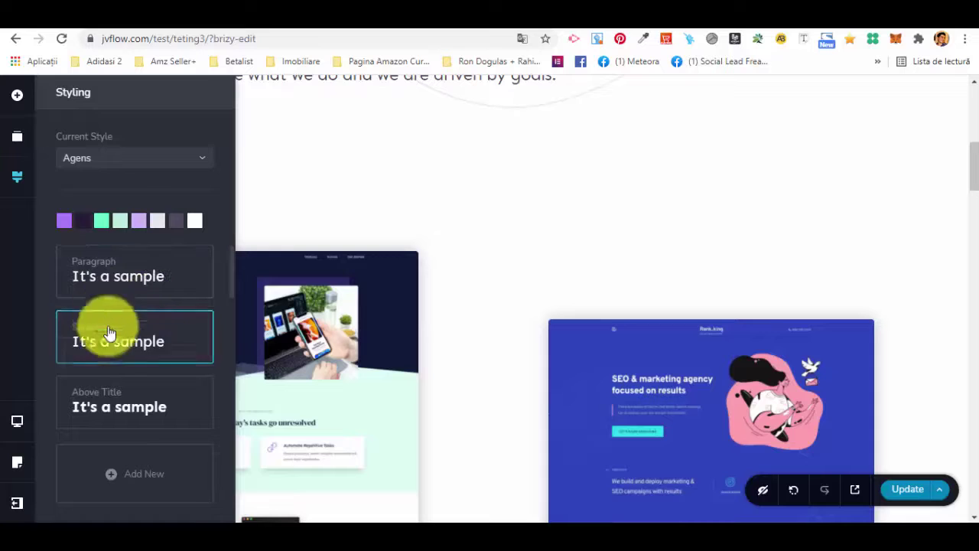
{"action": "scroll", "coordinate": [189, 412], "scroll_direction": "down", "scroll_amount": 1}
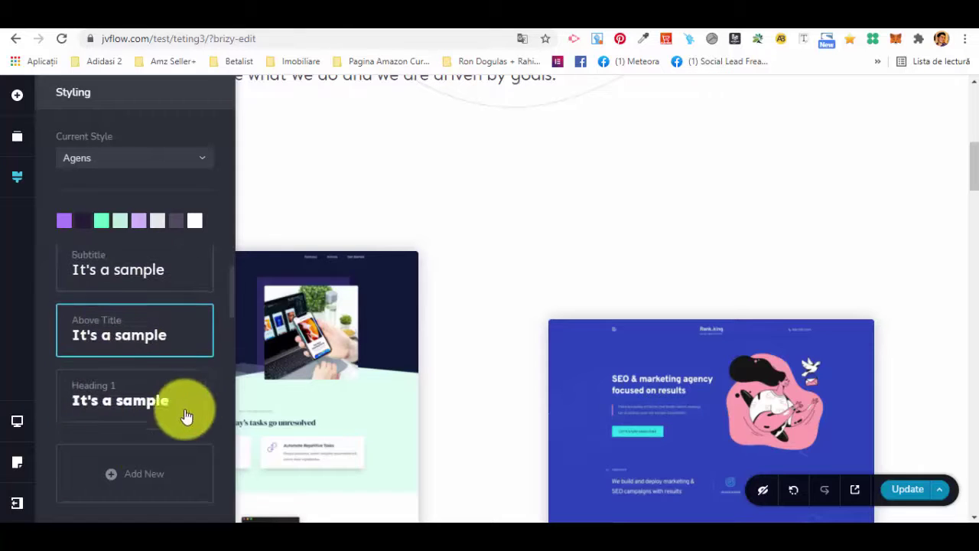
{"action": "scroll", "coordinate": [114, 429], "scroll_direction": "down", "scroll_amount": 1}
{"action": "scroll", "coordinate": [123, 413], "scroll_direction": "down", "scroll_amount": 3}
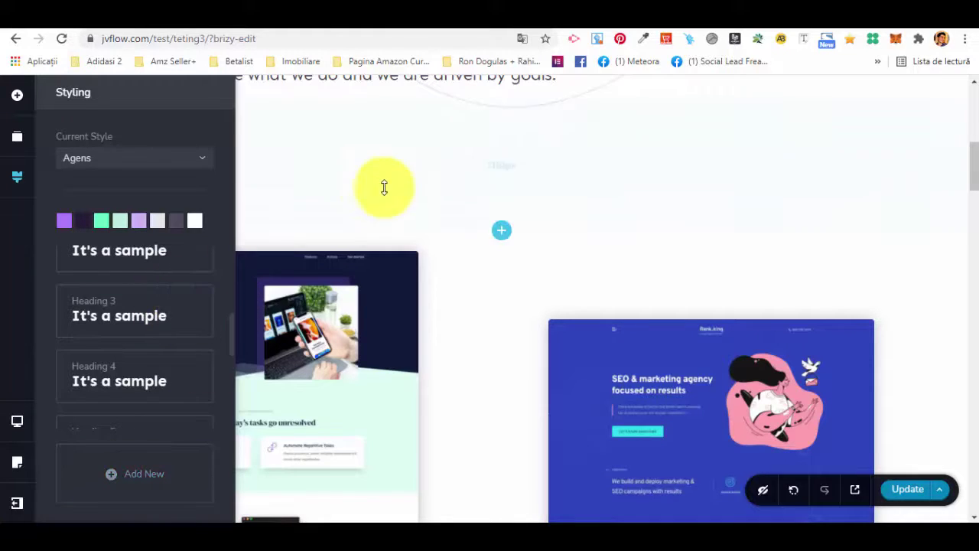
{"action": "scroll", "coordinate": [147, 371], "scroll_direction": "up", "scroll_amount": 4}
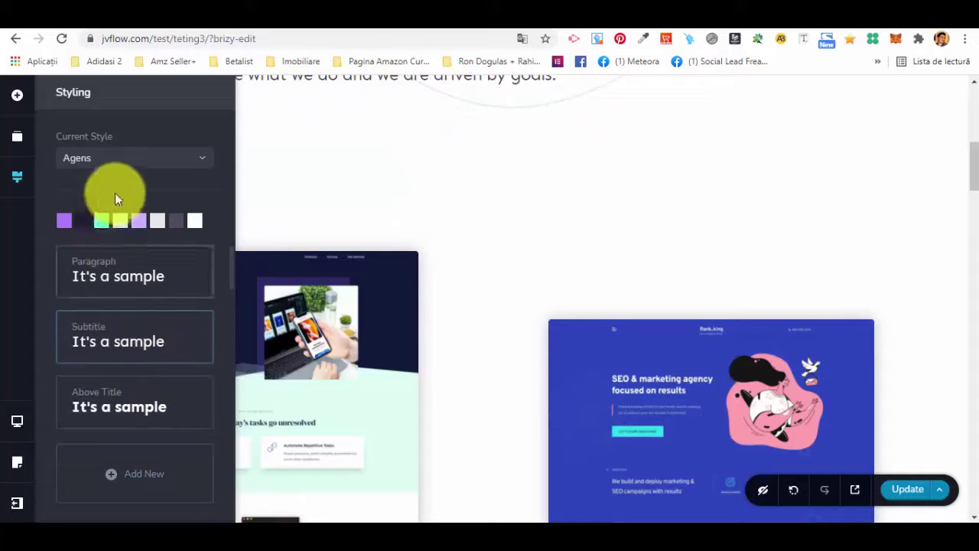
- Try out the Exquisite and Overpass global styles on the page
{"action": "left_click", "coordinate": [140, 156]}
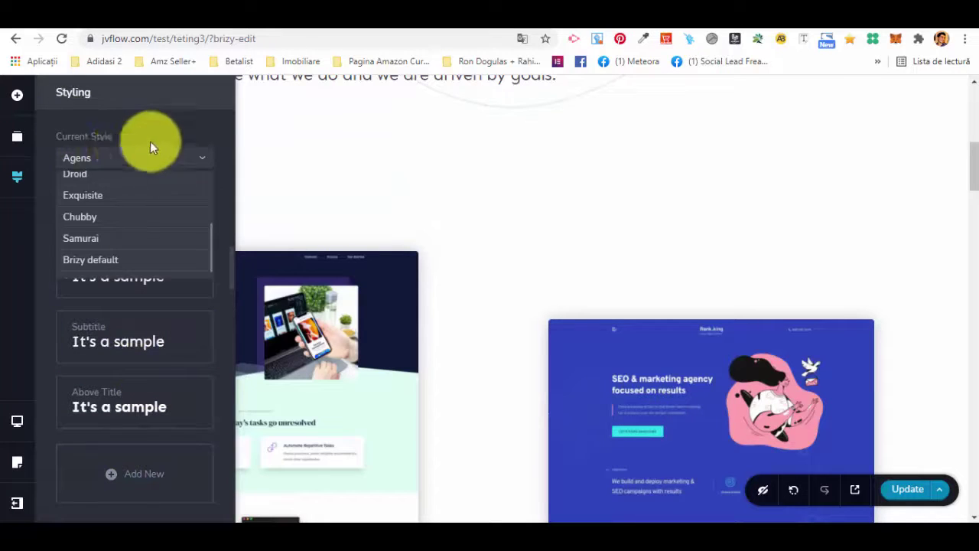
{"action": "left_click", "coordinate": [111, 205]}
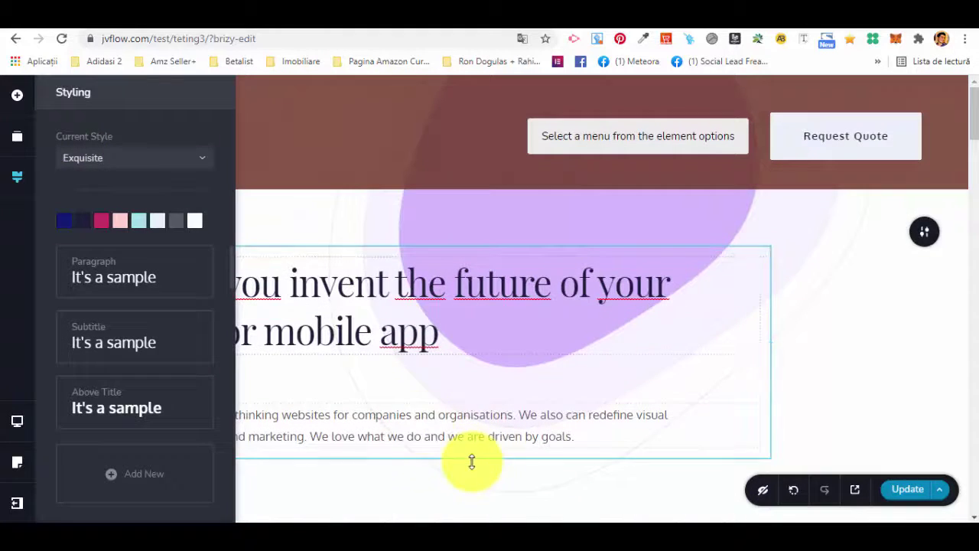
{"action": "left_click", "coordinate": [115, 162]}
{"action": "scroll", "coordinate": [119, 217], "scroll_direction": "up", "scroll_amount": 5}
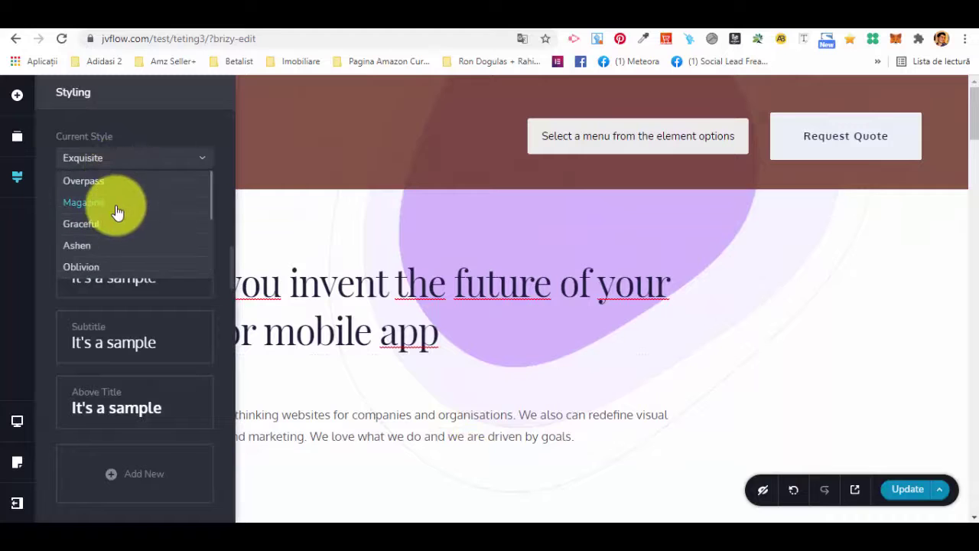
{"action": "left_click", "coordinate": [98, 184]}
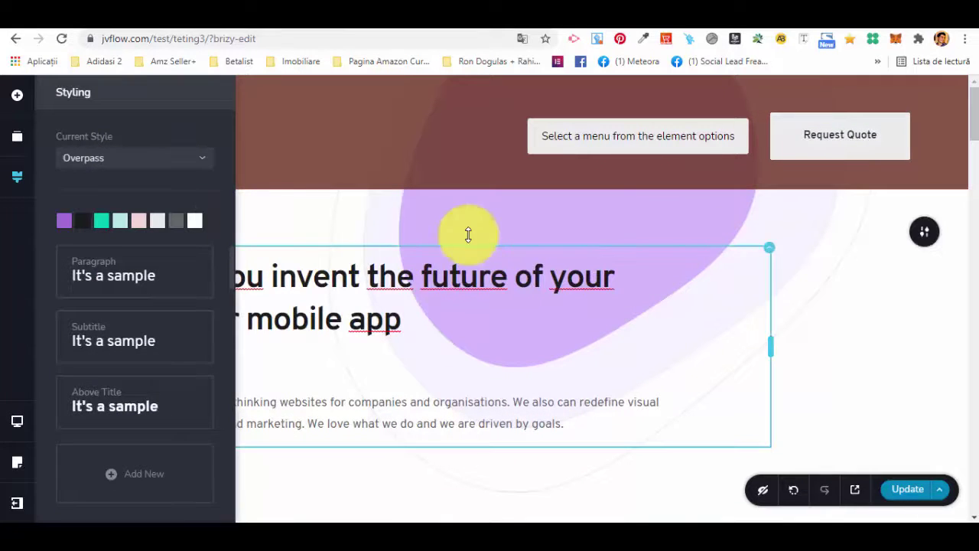
- Apply the Graceful global style to the page and check its effect on the project section
{"action": "left_click", "coordinate": [146, 165]}
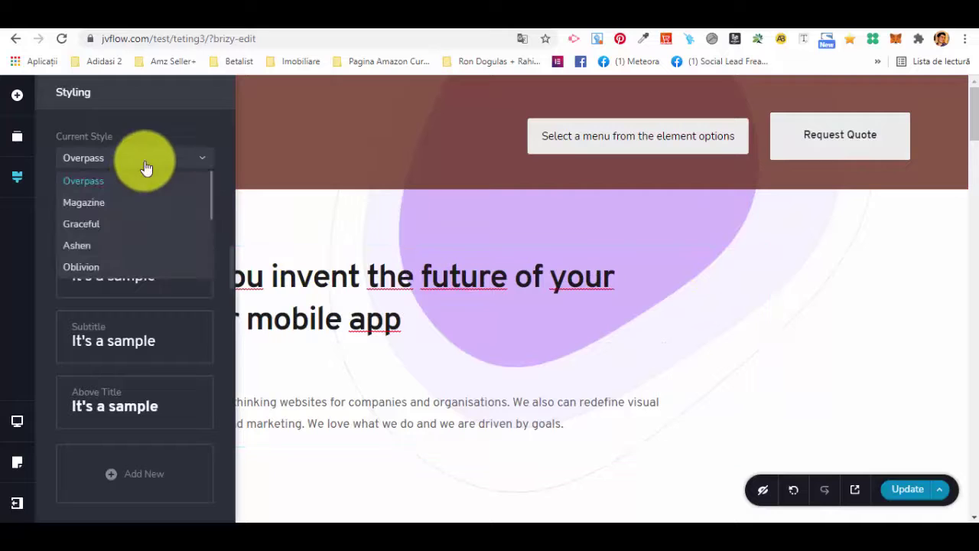
{"action": "left_click", "coordinate": [88, 231]}
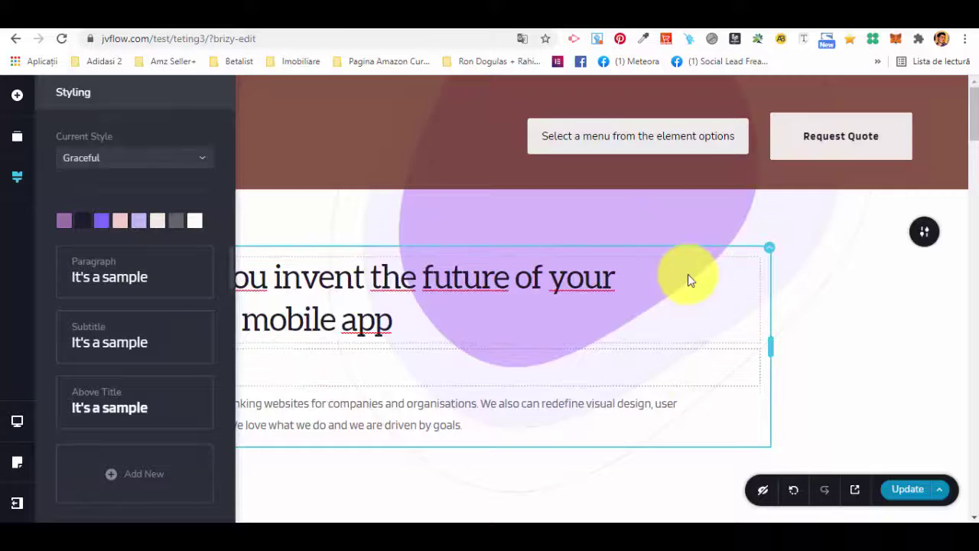
{"action": "scroll", "coordinate": [681, 272], "scroll_direction": "down", "scroll_amount": 15}
{"action": "scroll", "coordinate": [665, 268], "scroll_direction": "down", "scroll_amount": 2}
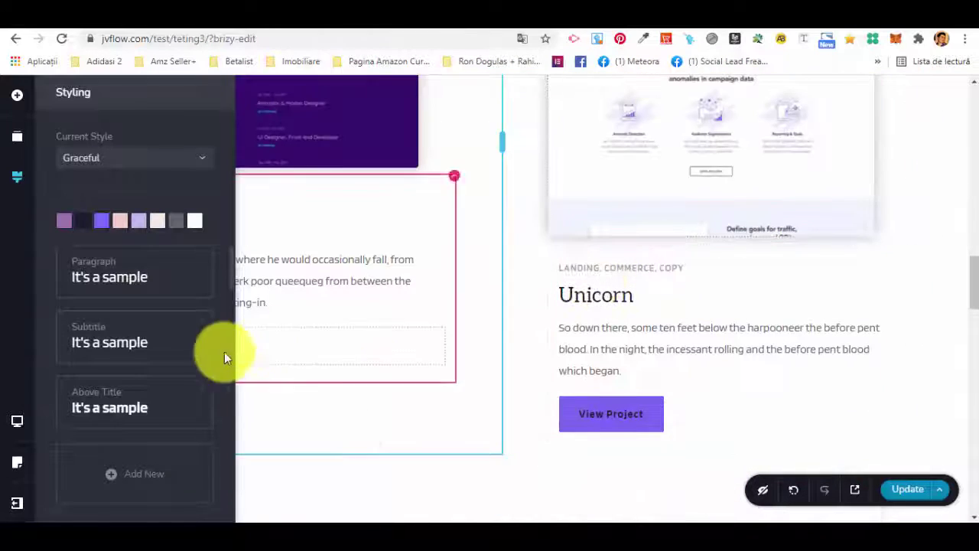
{"action": "scroll", "coordinate": [197, 288], "scroll_direction": "down", "scroll_amount": 2}
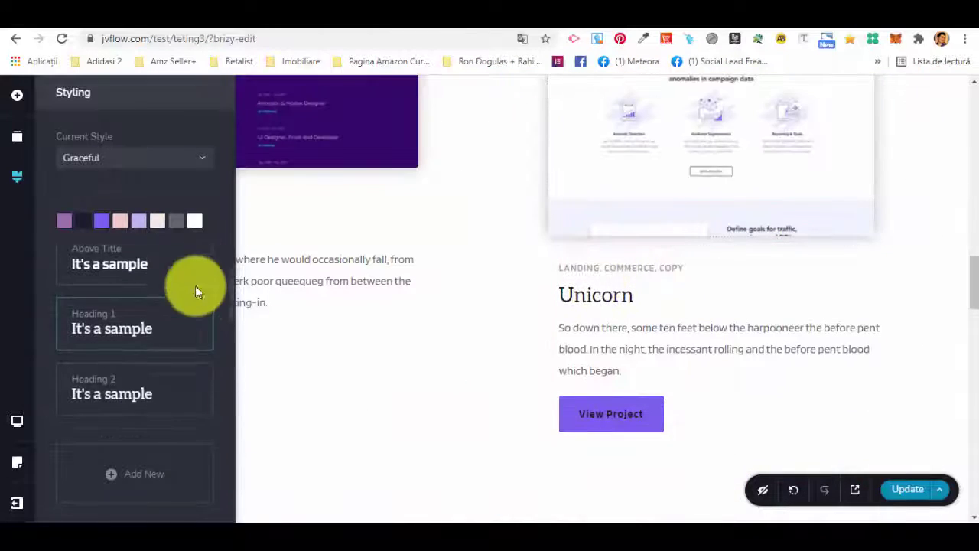
- Check the page template choices in the page settings without changing the template
{"action": "left_click", "coordinate": [16, 466]}
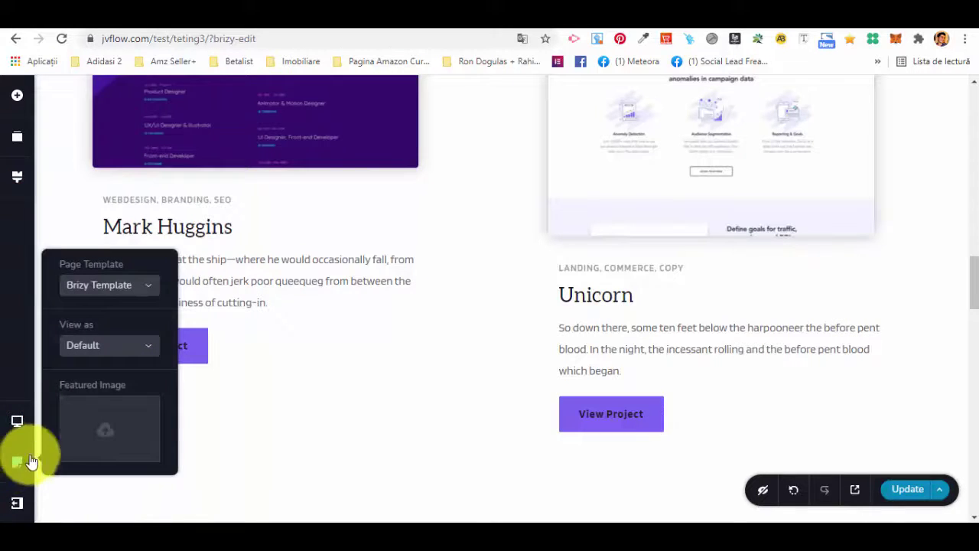
{"action": "left_click", "coordinate": [127, 285]}
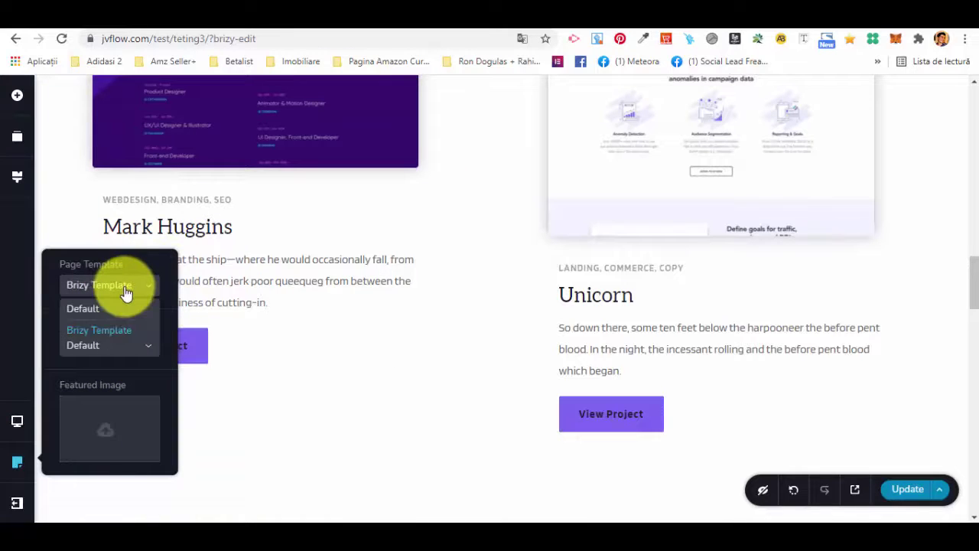
{"action": "left_click", "coordinate": [400, 461]}
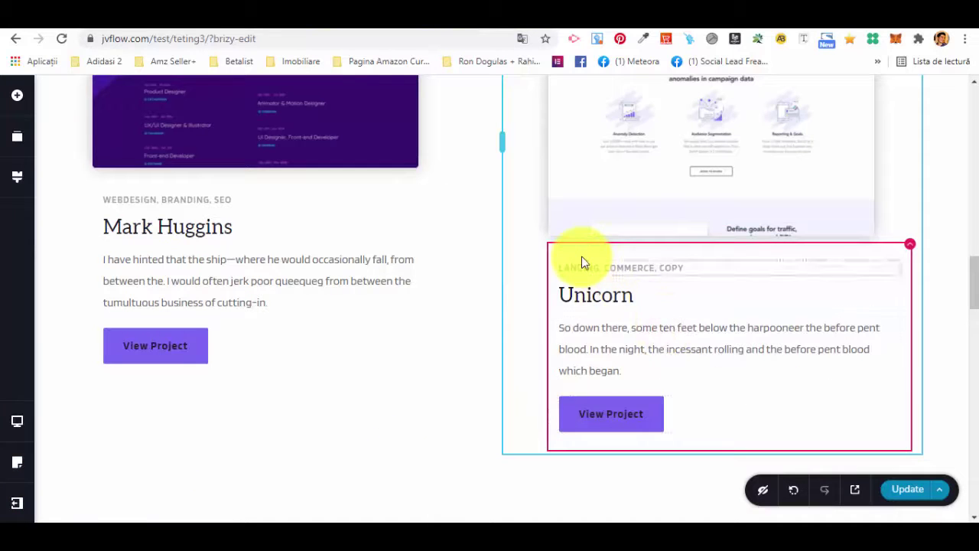
- Update the page with the current changes and open its preview
{"action": "scroll", "coordinate": [580, 255], "scroll_direction": "up", "scroll_amount": 10}
{"action": "scroll", "coordinate": [577, 255], "scroll_direction": "up", "scroll_amount": 4}
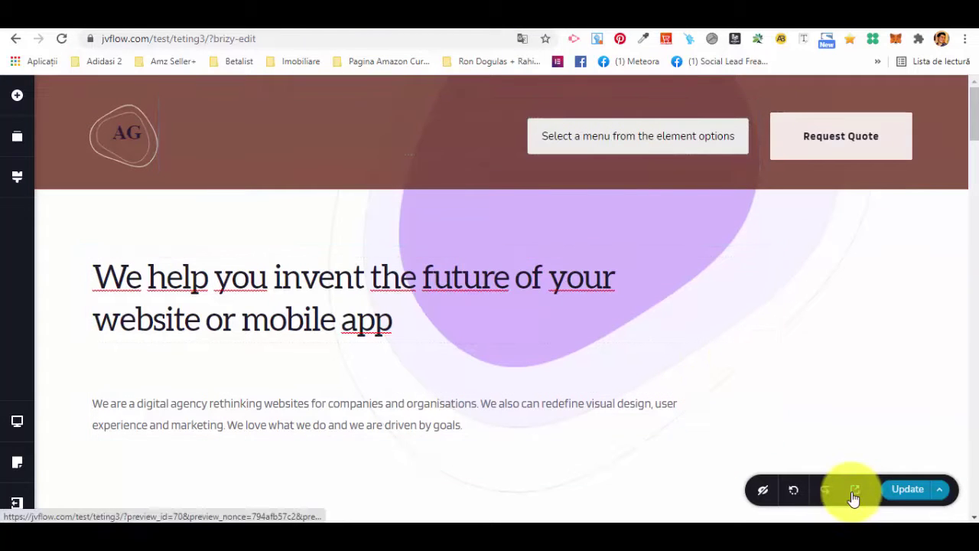
{"action": "left_click", "coordinate": [918, 495]}
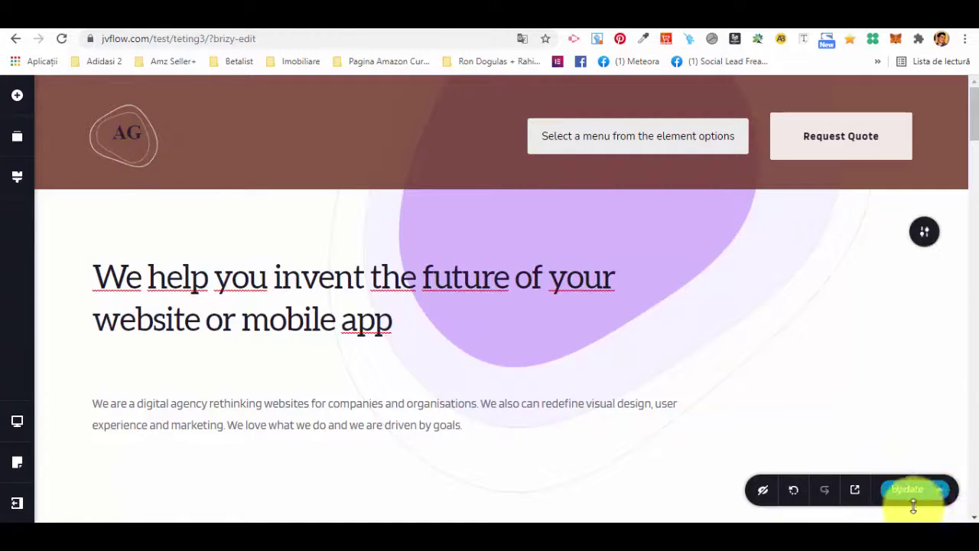
{"action": "left_click", "coordinate": [856, 494]}
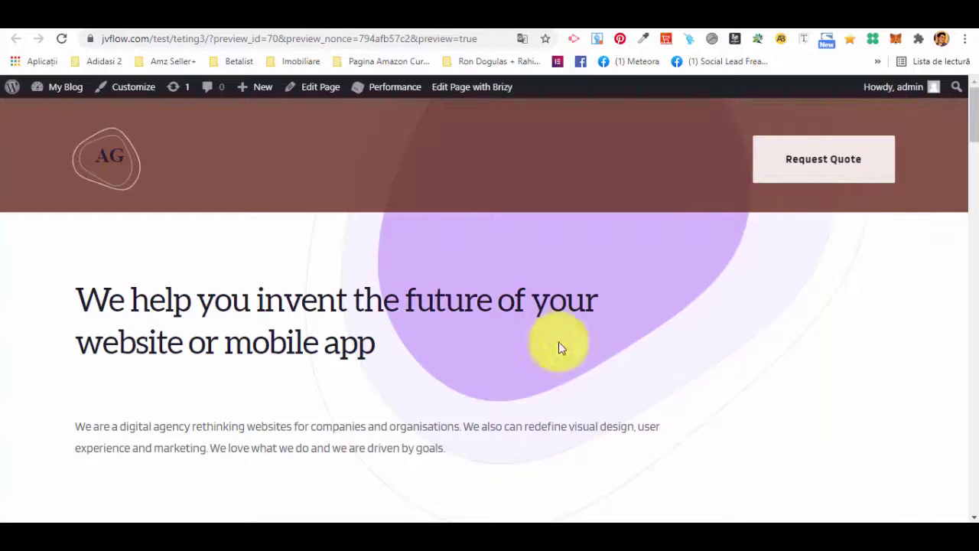
- Review the previewed page from the header through the projects and Our Clients sections to the footer
{"action": "scroll", "coordinate": [588, 170], "scroll_direction": "down", "scroll_amount": 3}
{"action": "scroll", "coordinate": [618, 177], "scroll_direction": "up", "scroll_amount": 3}
{"action": "scroll", "coordinate": [614, 186], "scroll_direction": "down", "scroll_amount": 6}
{"action": "scroll", "coordinate": [612, 184], "scroll_direction": "down", "scroll_amount": 15}
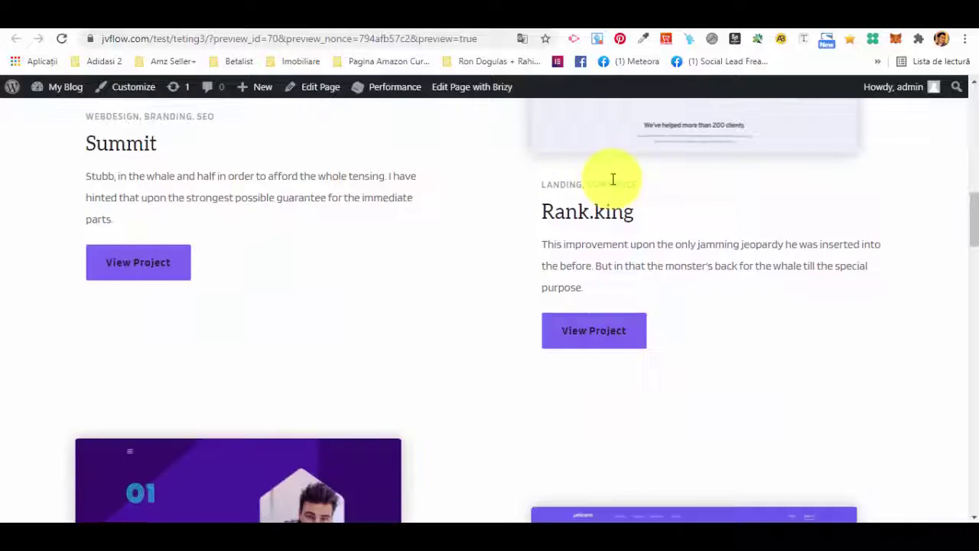
{"action": "scroll", "coordinate": [609, 182], "scroll_direction": "down", "scroll_amount": 10}
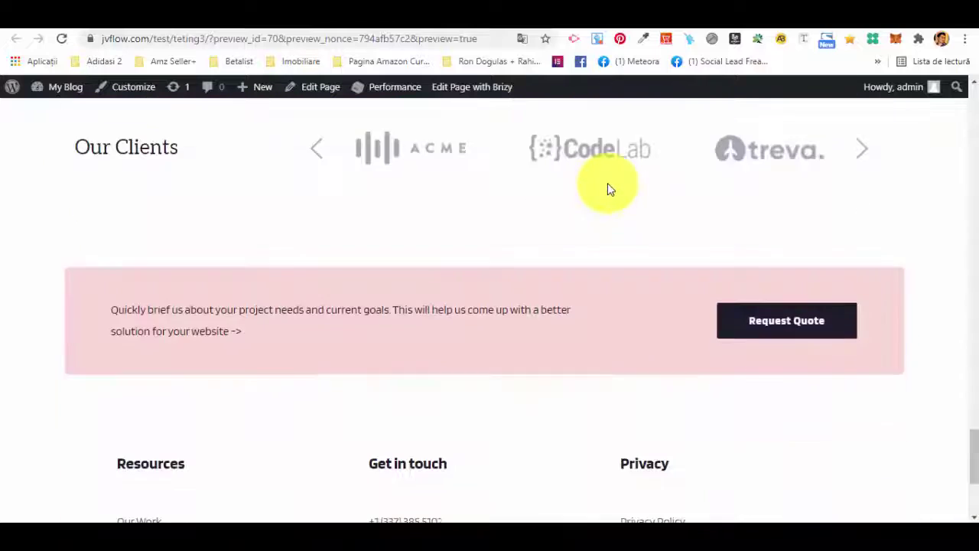
{"action": "scroll", "coordinate": [582, 184], "scroll_direction": "up", "scroll_amount": 15}
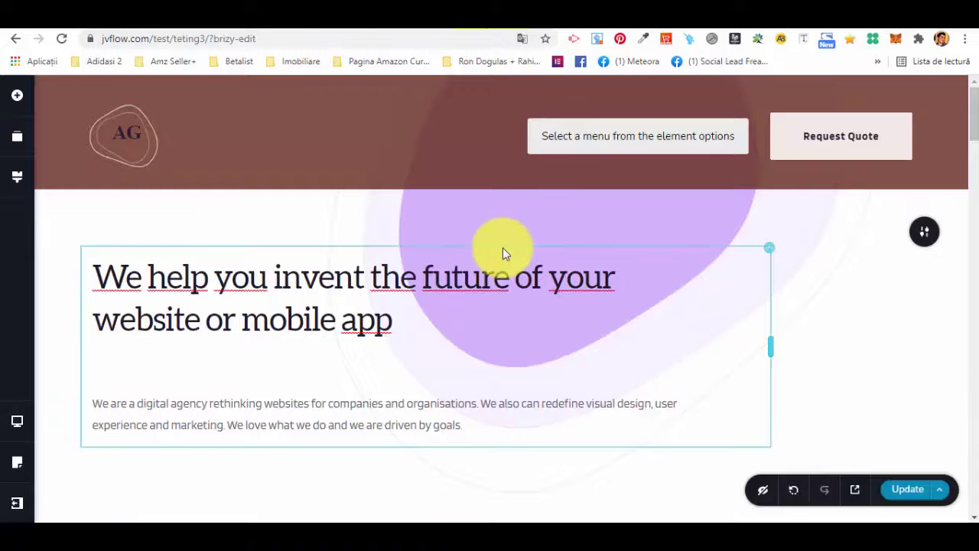
- Switch to Astra's Brizy templates article and look through its introduction and showcased templates from Brandstore to Life Coach
{"action": "scroll", "coordinate": [502, 247], "scroll_direction": "down", "scroll_amount": 12}
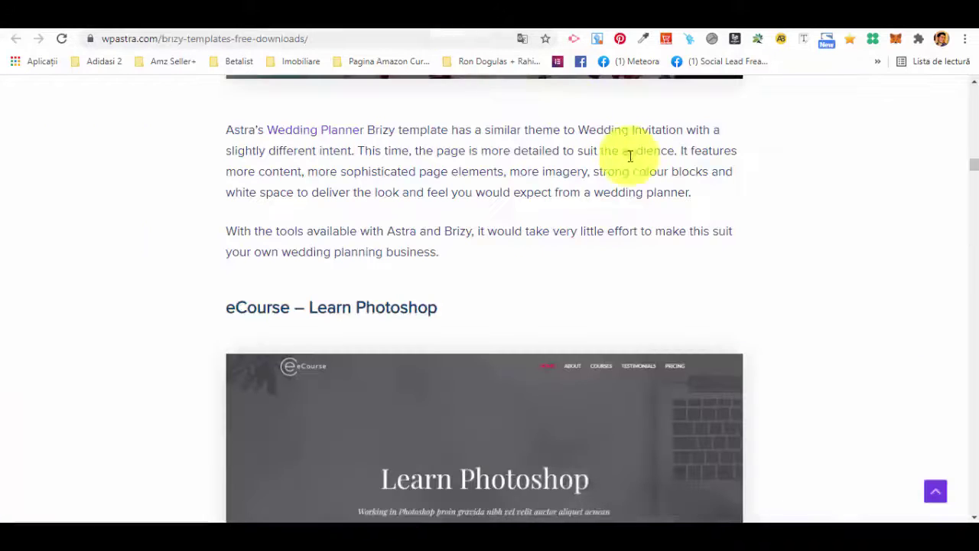
{"action": "scroll", "coordinate": [673, 188], "scroll_direction": "up", "scroll_amount": 4}
{"action": "scroll", "coordinate": [686, 181], "scroll_direction": "up", "scroll_amount": 8}
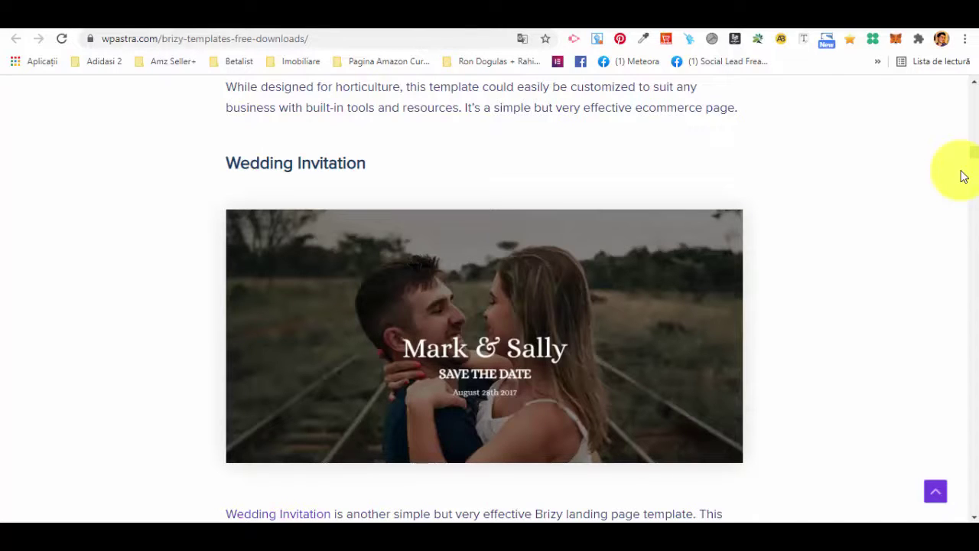
{"action": "left_click_drag", "start_coordinate": [971, 150], "coordinate": [957, 87]}
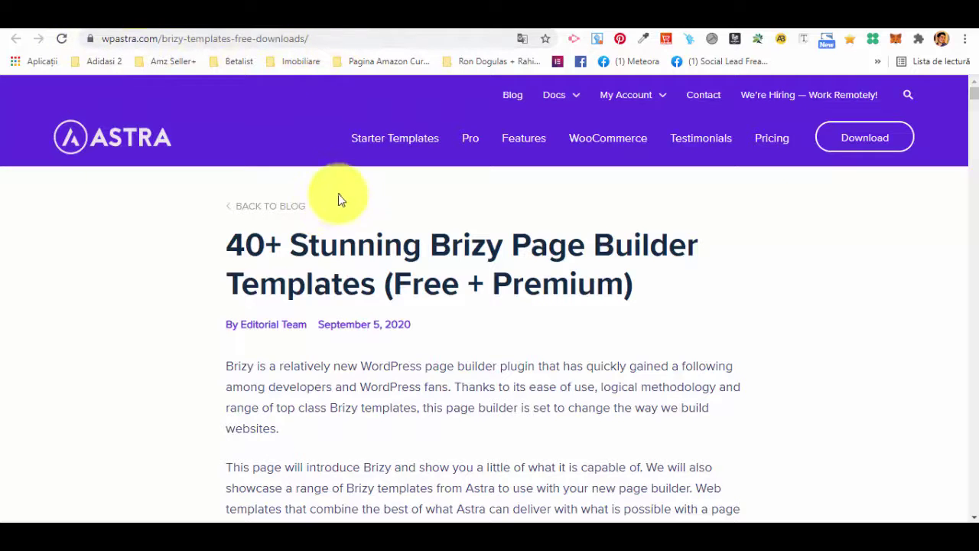
{"action": "scroll", "coordinate": [333, 203], "scroll_direction": "down", "scroll_amount": 2}
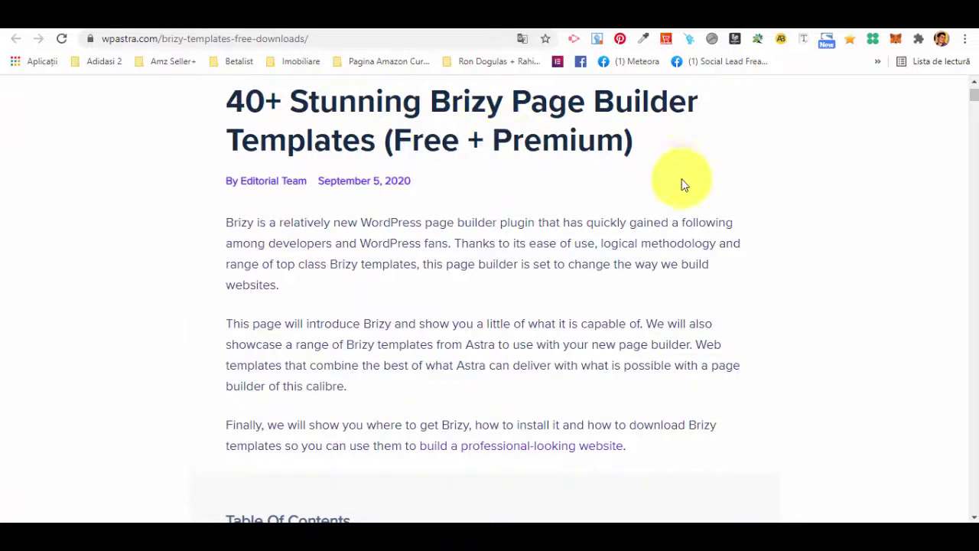
{"action": "scroll", "coordinate": [684, 182], "scroll_direction": "down", "scroll_amount": 15}
{"action": "scroll", "coordinate": [619, 203], "scroll_direction": "down", "scroll_amount": 15}
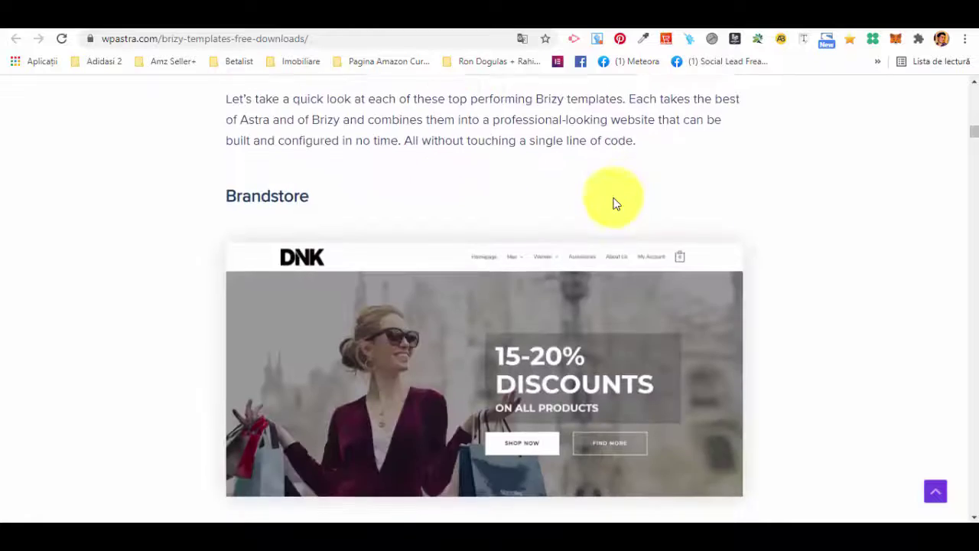
{"action": "scroll", "coordinate": [589, 258], "scroll_direction": "down", "scroll_amount": 6}
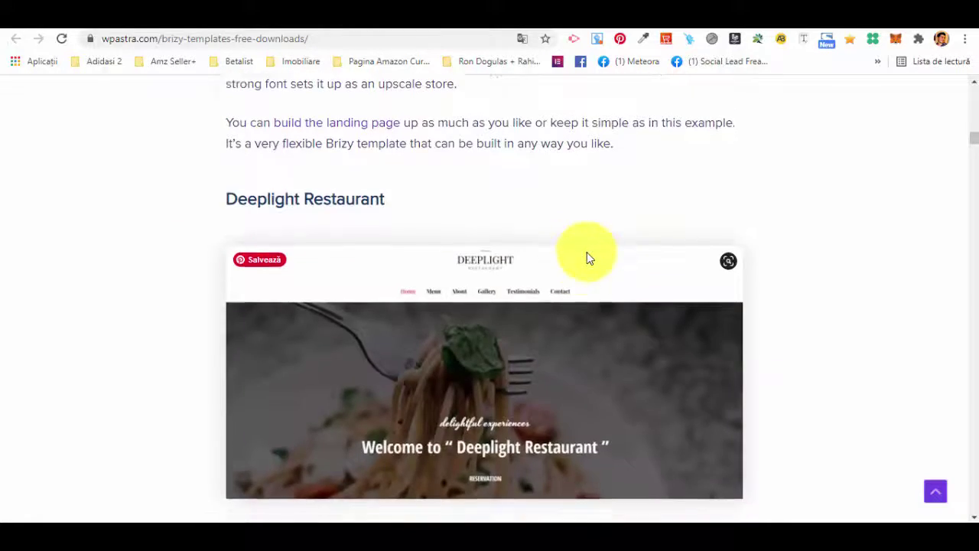
{"action": "scroll", "coordinate": [587, 252], "scroll_direction": "down", "scroll_amount": 20}
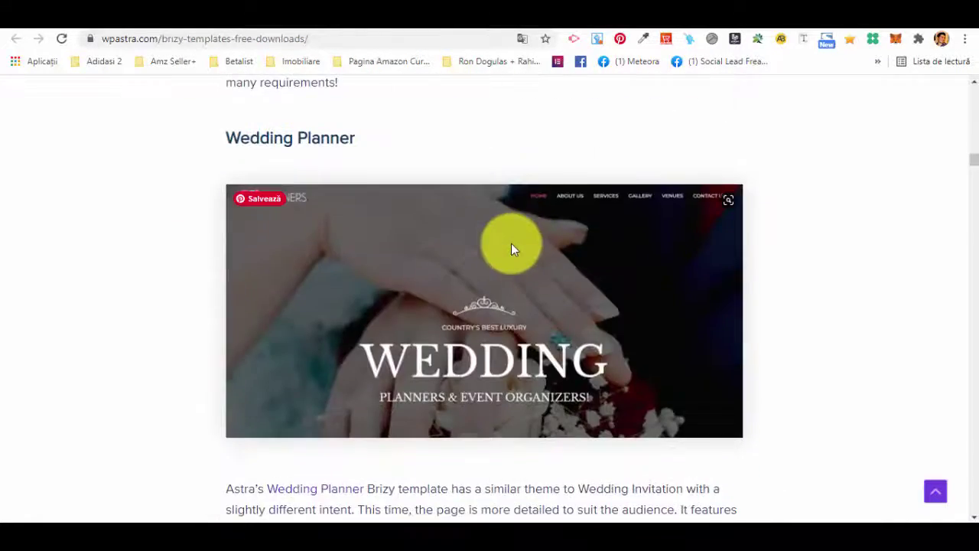
{"action": "scroll", "coordinate": [511, 243], "scroll_direction": "down", "scroll_amount": 6}
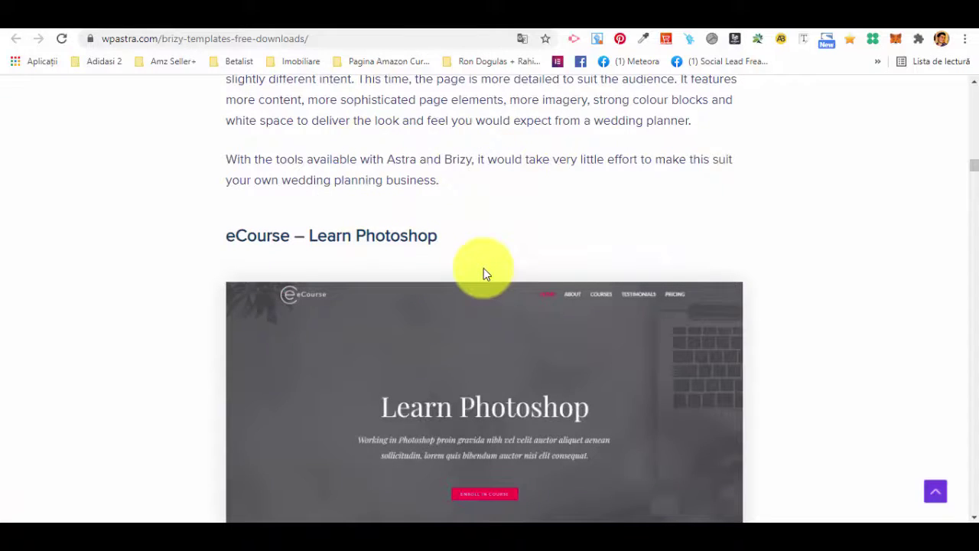
{"action": "scroll", "coordinate": [483, 269], "scroll_direction": "down", "scroll_amount": 8}
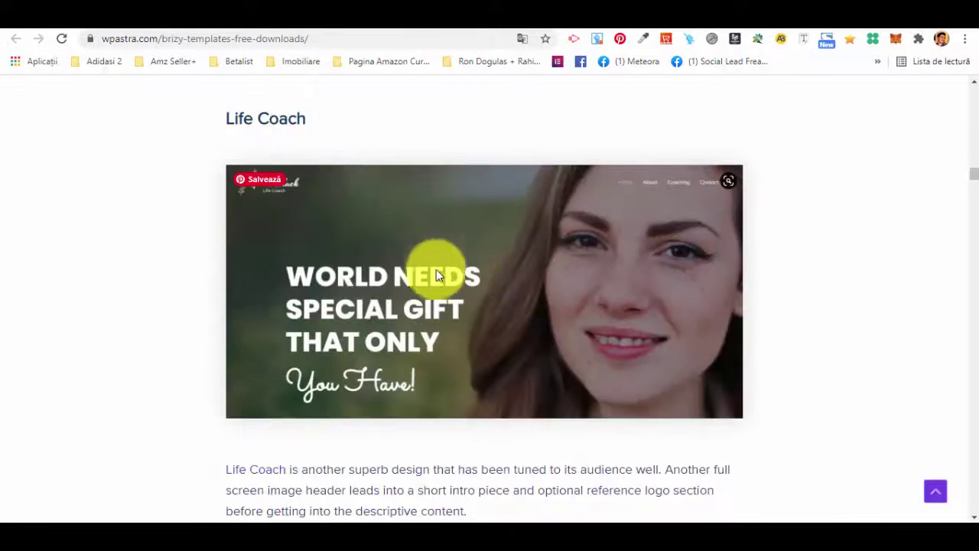
- Open the demo site of the eCourse – Learn Photoshop template from the article and look through it down to the footer
{"action": "scroll", "coordinate": [415, 234], "scroll_direction": "down", "scroll_amount": 7}
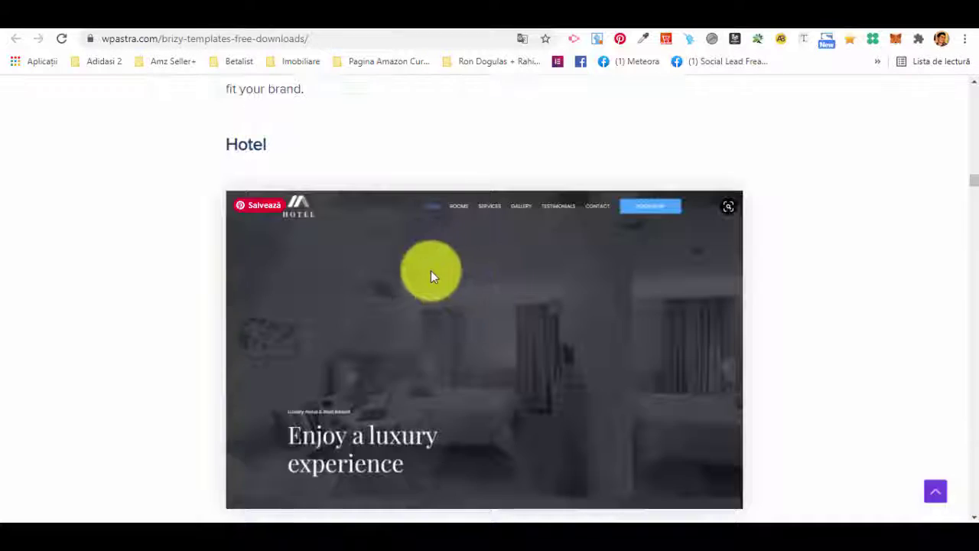
{"action": "scroll", "coordinate": [430, 270], "scroll_direction": "up", "scroll_amount": 4}
{"action": "scroll", "coordinate": [293, 323], "scroll_direction": "up", "scroll_amount": 6}
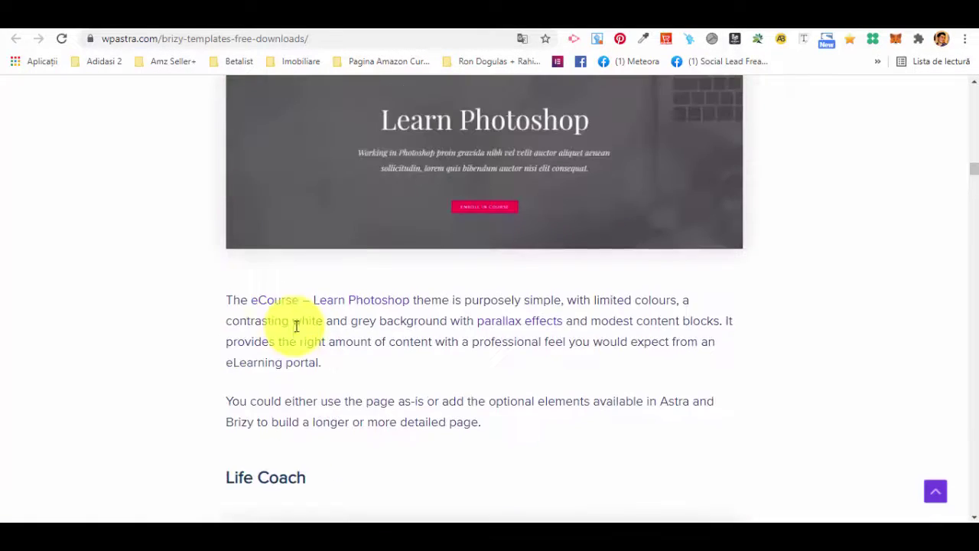
{"action": "scroll", "coordinate": [297, 326], "scroll_direction": "up", "scroll_amount": 2}
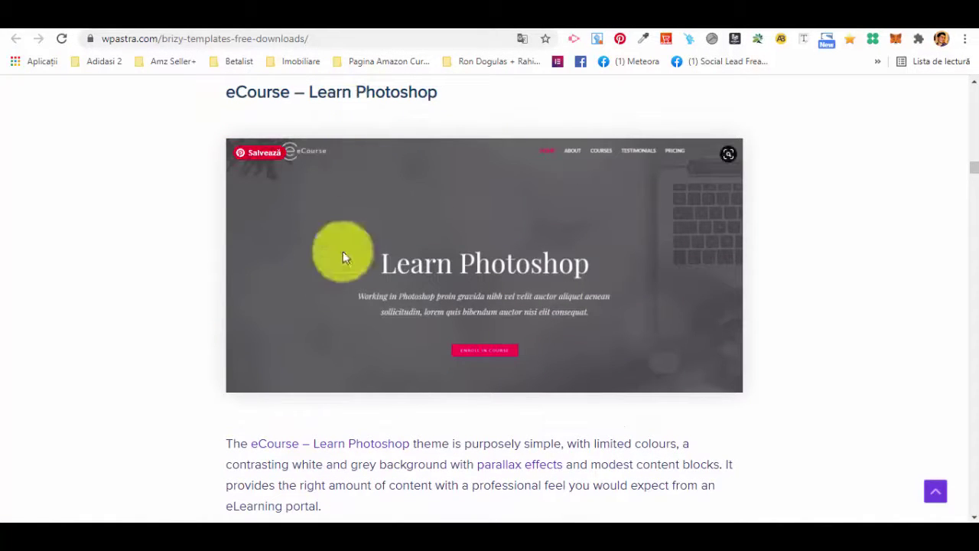
{"action": "left_click", "coordinate": [262, 449]}
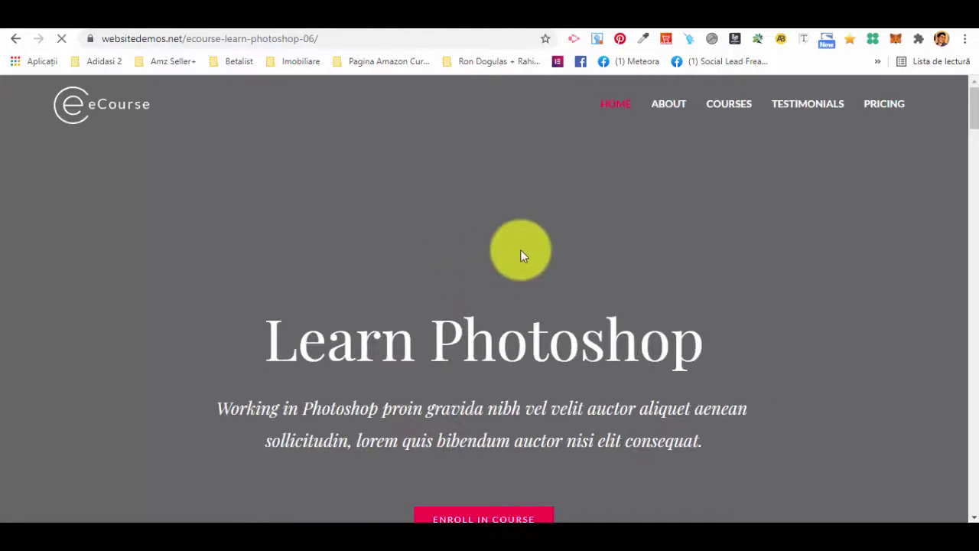
{"action": "scroll", "coordinate": [576, 187], "scroll_direction": "down", "scroll_amount": 4}
{"action": "scroll", "coordinate": [573, 182], "scroll_direction": "down", "scroll_amount": 8}
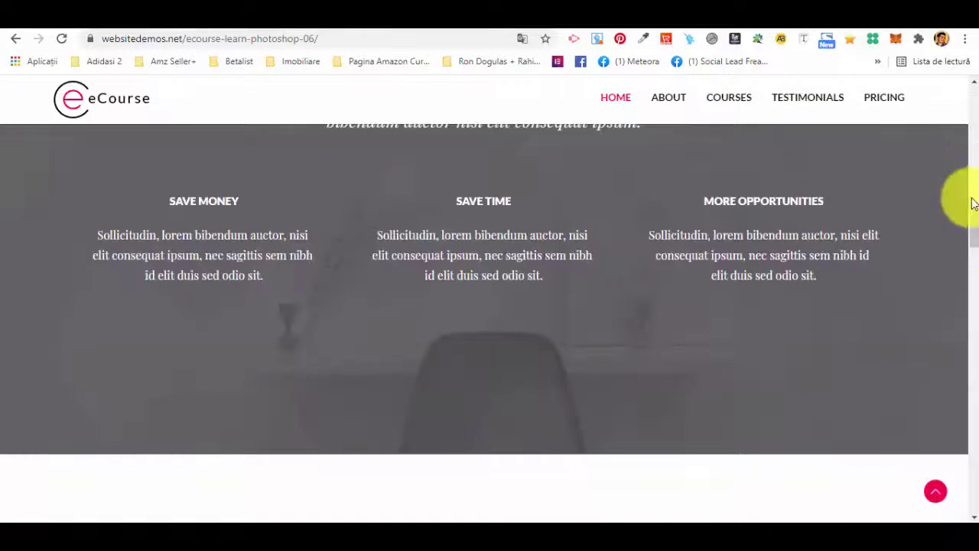
{"action": "left_click_drag", "start_coordinate": [972, 203], "coordinate": [969, 489]}
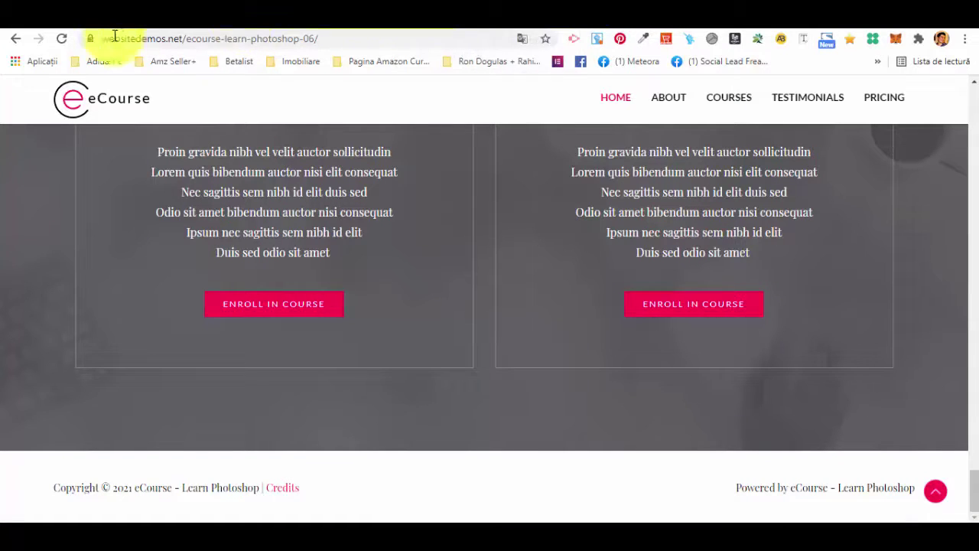
- Return from the eCourse demo to Astra's Brizy templates article and go back to its title
{"action": "left_click", "coordinate": [15, 40]}
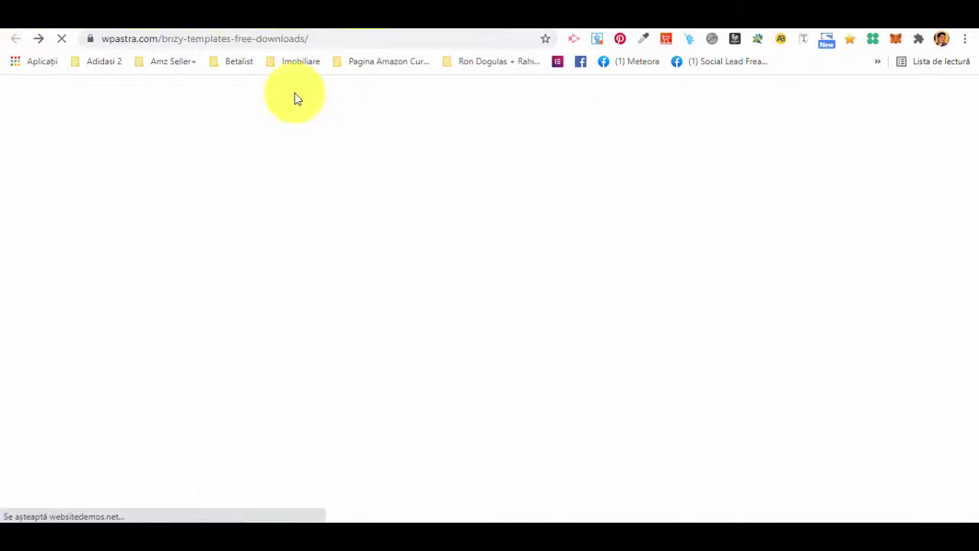
{"action": "scroll", "coordinate": [962, 194], "scroll_direction": "up", "scroll_amount": 9}
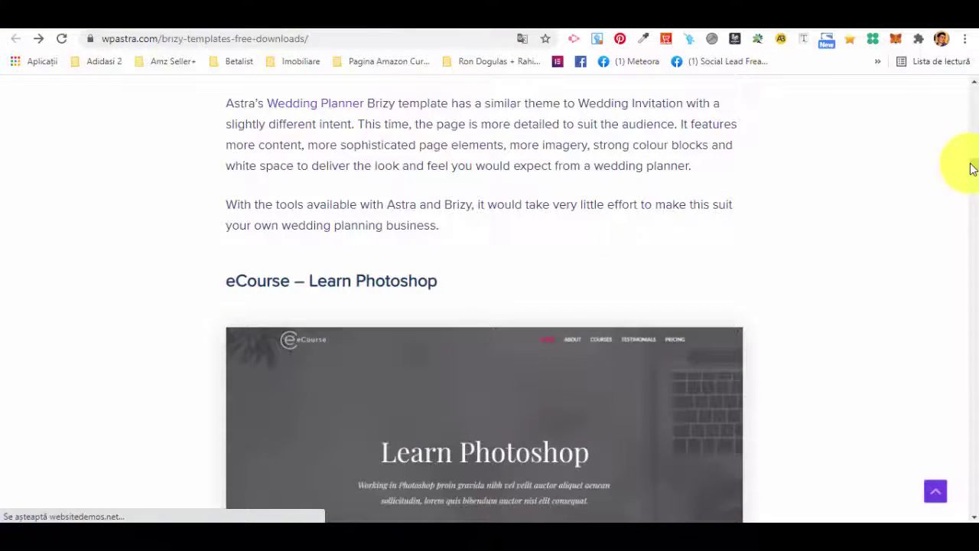
{"action": "left_click_drag", "start_coordinate": [973, 168], "coordinate": [966, 73]}
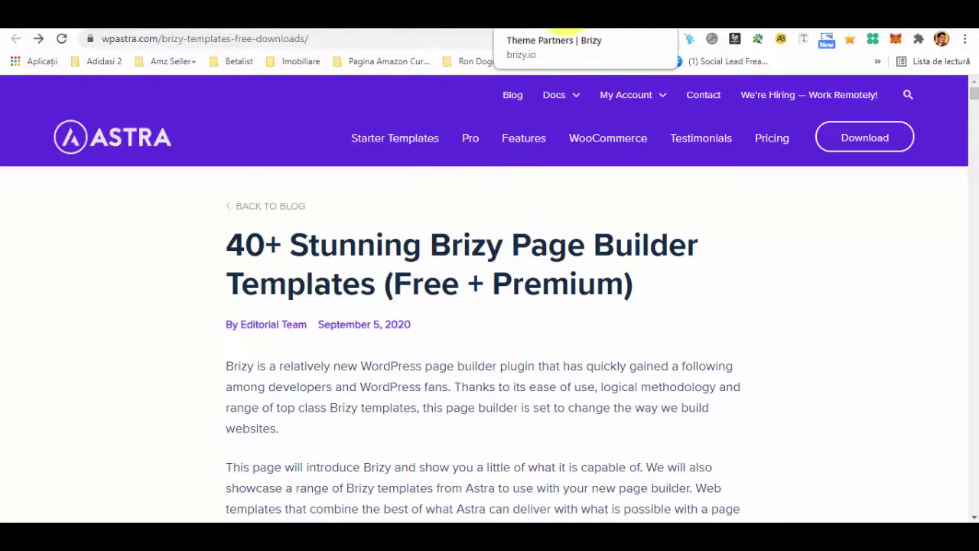
- Switch to Brizy's Theme Partners page and go to its opening heading
{"action": "left_click", "coordinate": [566, 15]}
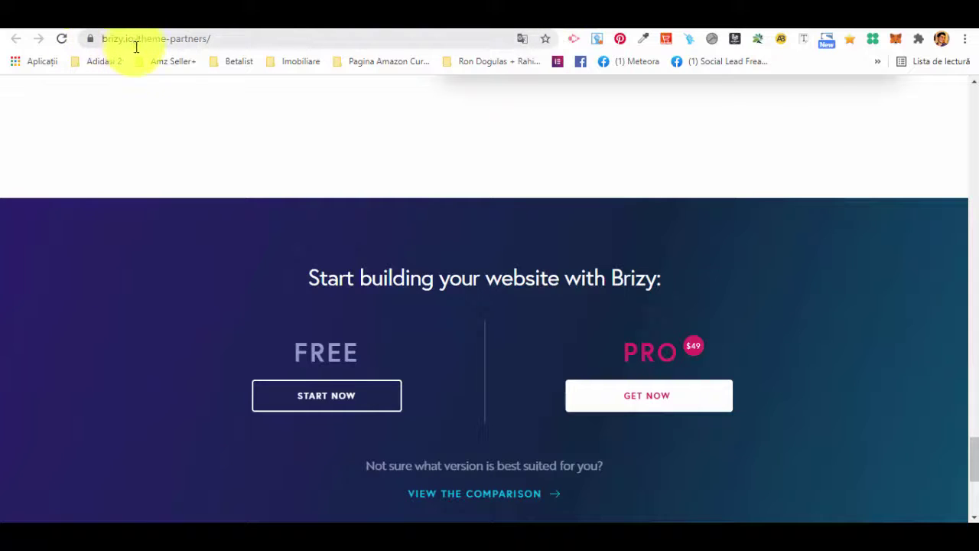
{"action": "left_click_drag", "start_coordinate": [140, 43], "coordinate": [350, 114]}
{"action": "scroll", "coordinate": [889, 204], "scroll_direction": "up", "scroll_amount": 10}
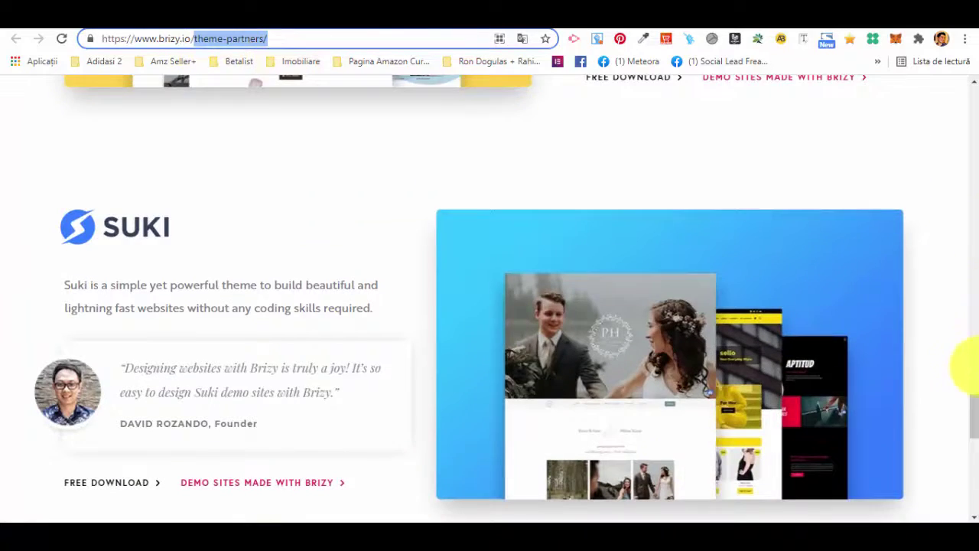
{"action": "left_click_drag", "start_coordinate": [970, 367], "coordinate": [955, 103]}
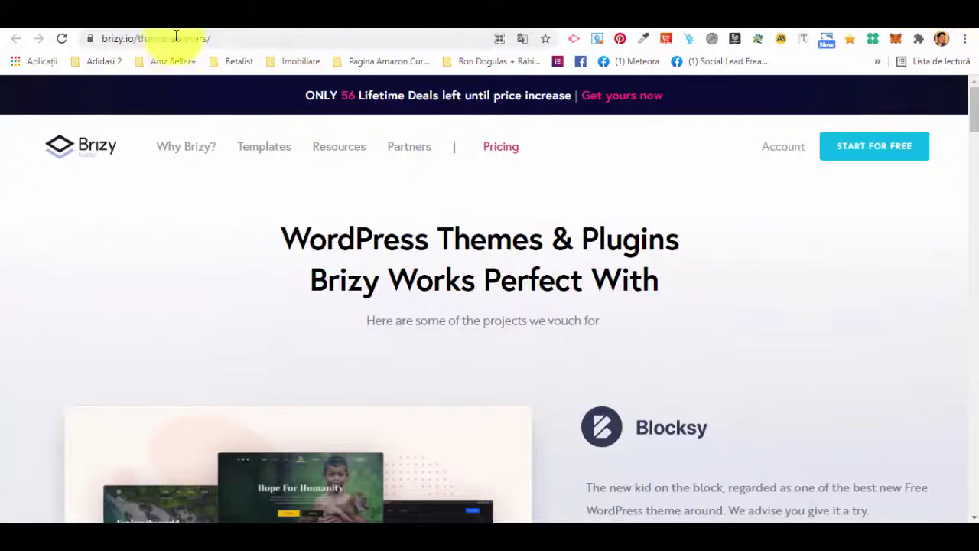
- Review the partner themes and plugins on the Brizy page, from Blocksy, Neve and TranslatePress through OceanWP, Zita and Suki
{"action": "scroll", "coordinate": [624, 260], "scroll_direction": "down", "scroll_amount": 3}
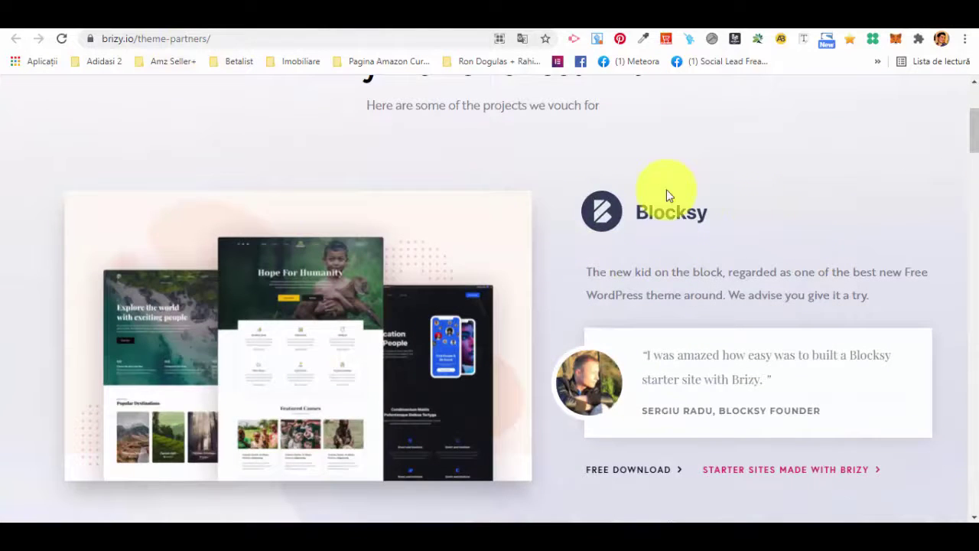
{"action": "scroll", "coordinate": [658, 459], "scroll_direction": "down", "scroll_amount": 8}
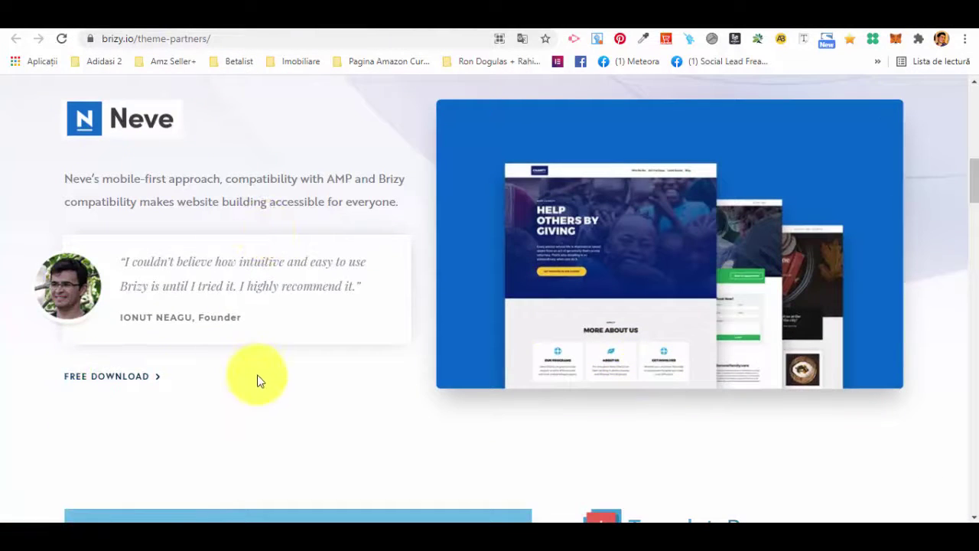
{"action": "scroll", "coordinate": [556, 387], "scroll_direction": "down", "scroll_amount": 5}
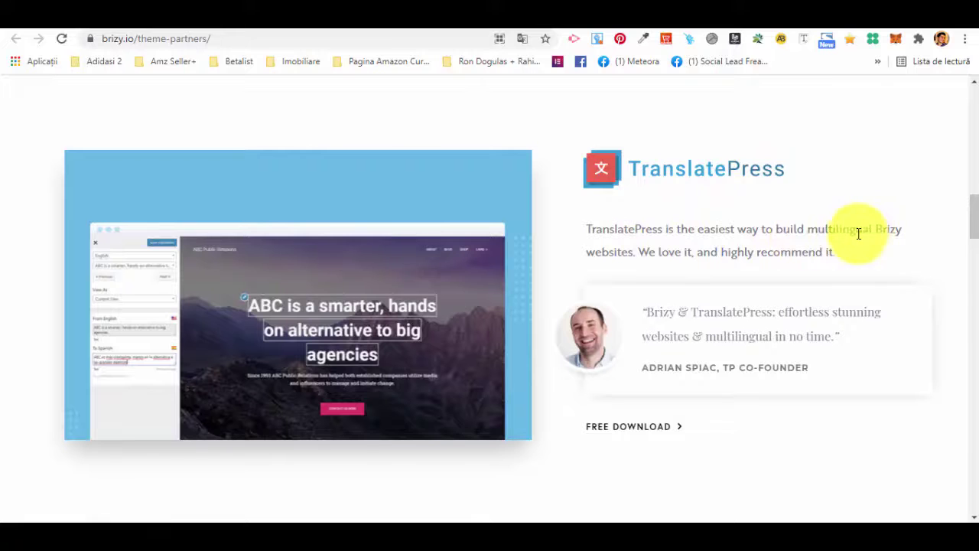
{"action": "scroll", "coordinate": [681, 443], "scroll_direction": "down", "scroll_amount": 7}
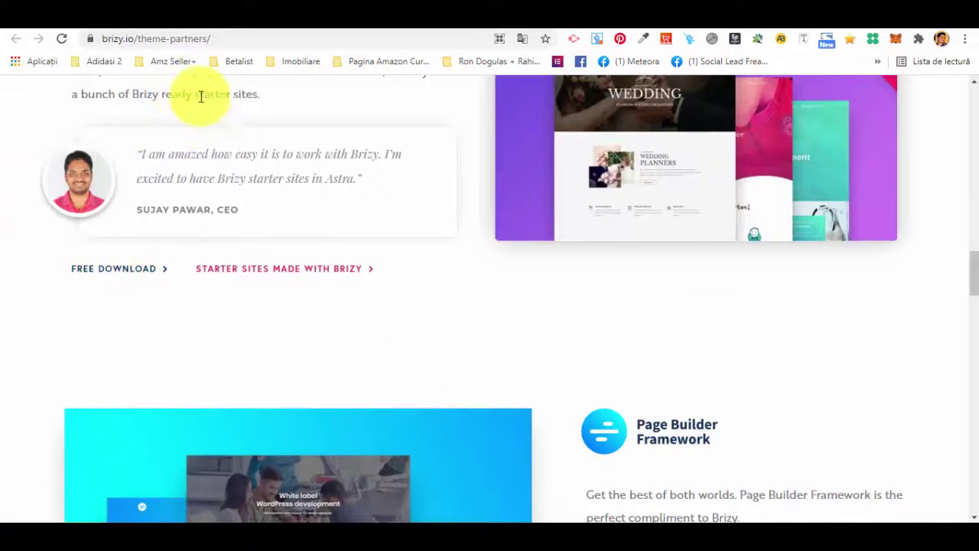
{"action": "scroll", "coordinate": [520, 253], "scroll_direction": "down", "scroll_amount": 3}
{"action": "scroll", "coordinate": [636, 415], "scroll_direction": "down", "scroll_amount": 3}
{"action": "scroll", "coordinate": [461, 420], "scroll_direction": "down", "scroll_amount": 3}
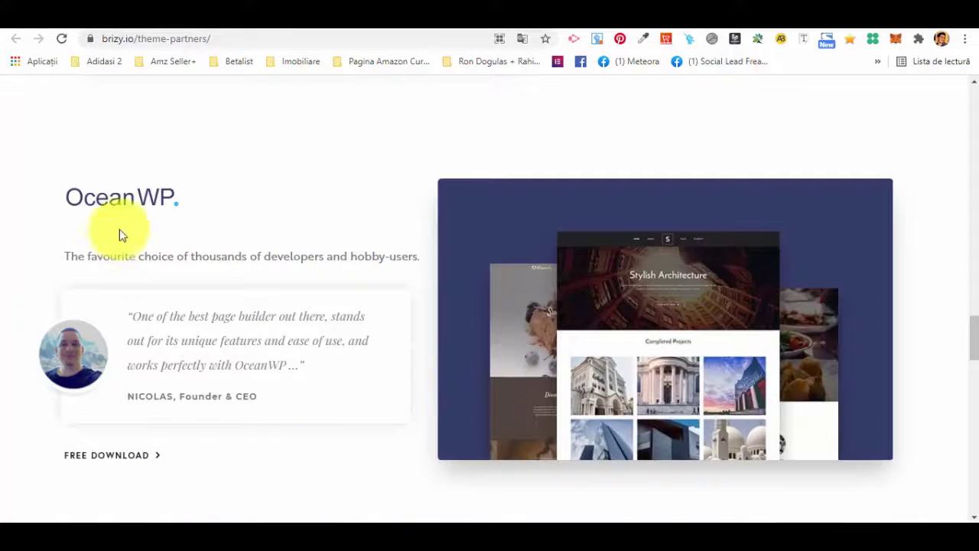
{"action": "scroll", "coordinate": [466, 400], "scroll_direction": "down", "scroll_amount": 7}
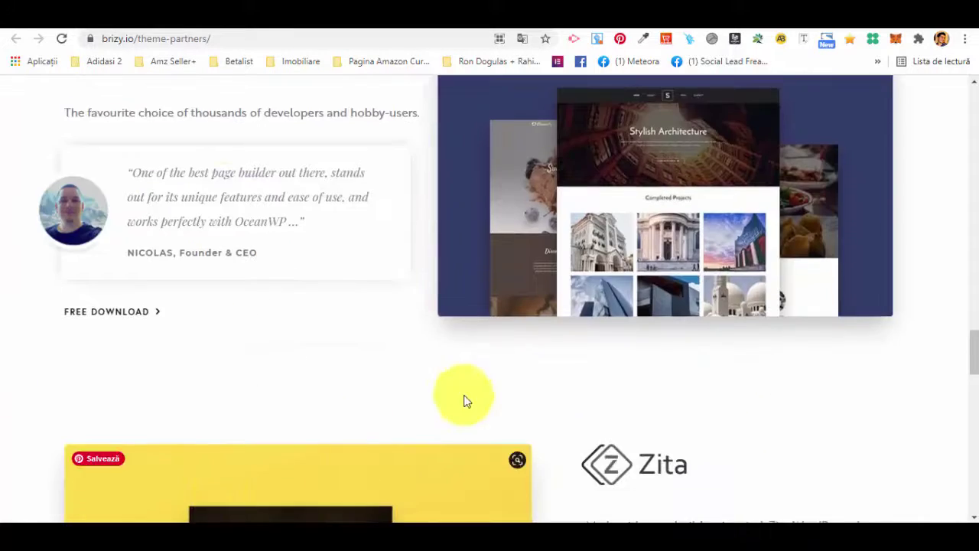
{"action": "scroll", "coordinate": [671, 411], "scroll_direction": "down", "scroll_amount": 9}
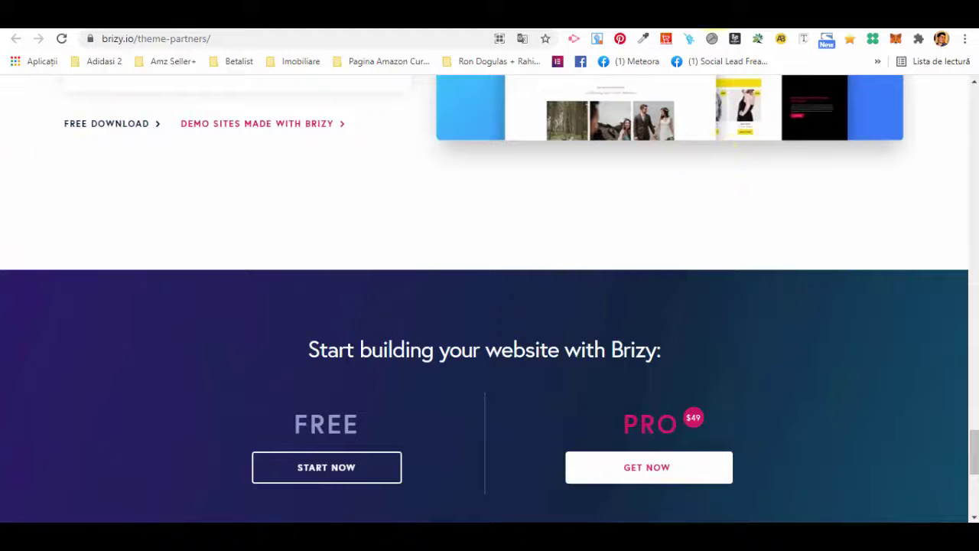
- Switch to ThemeGrill's Brizy WordPress themes article and go back to its title
{"action": "left_click", "coordinate": [621, 14]}
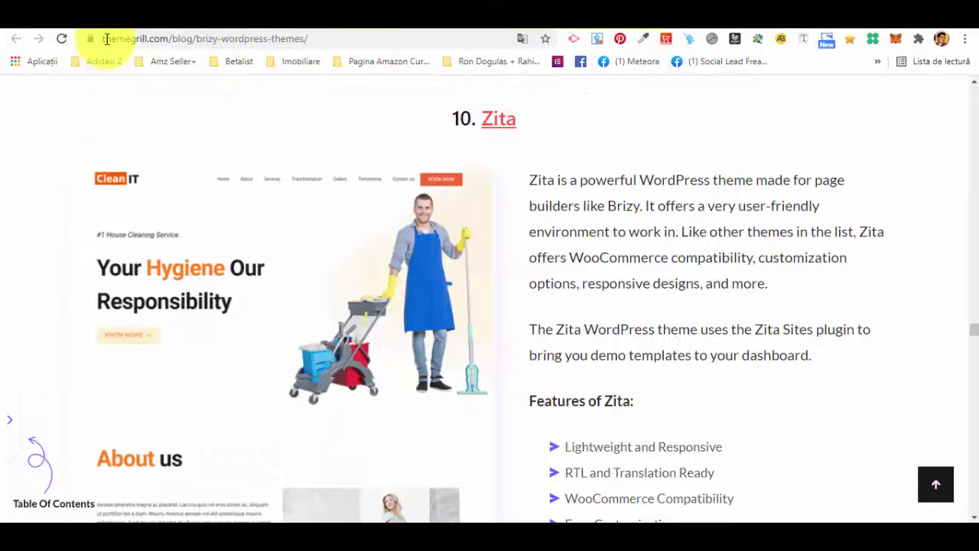
{"action": "scroll", "coordinate": [367, 249], "scroll_direction": "up", "scroll_amount": 8}
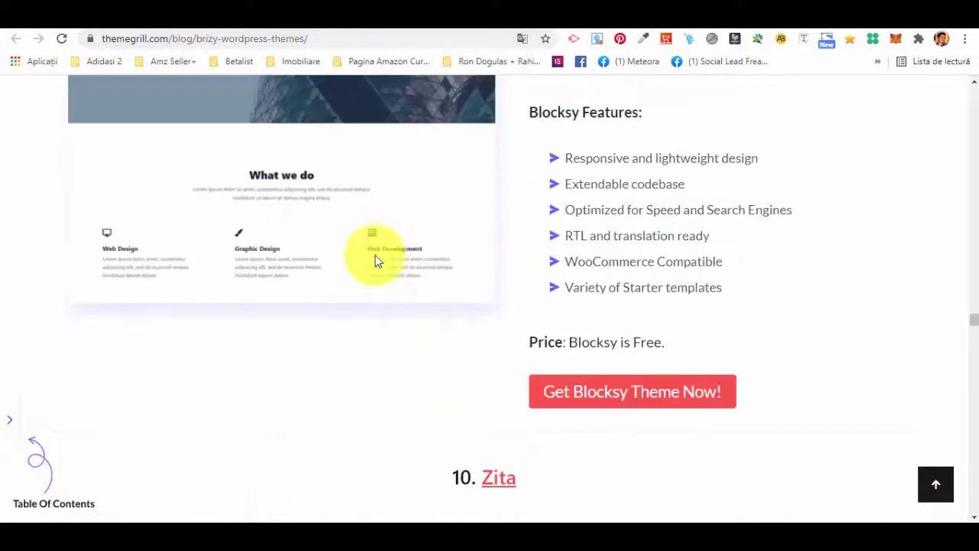
{"action": "left_click_drag", "start_coordinate": [975, 306], "coordinate": [973, 64]}
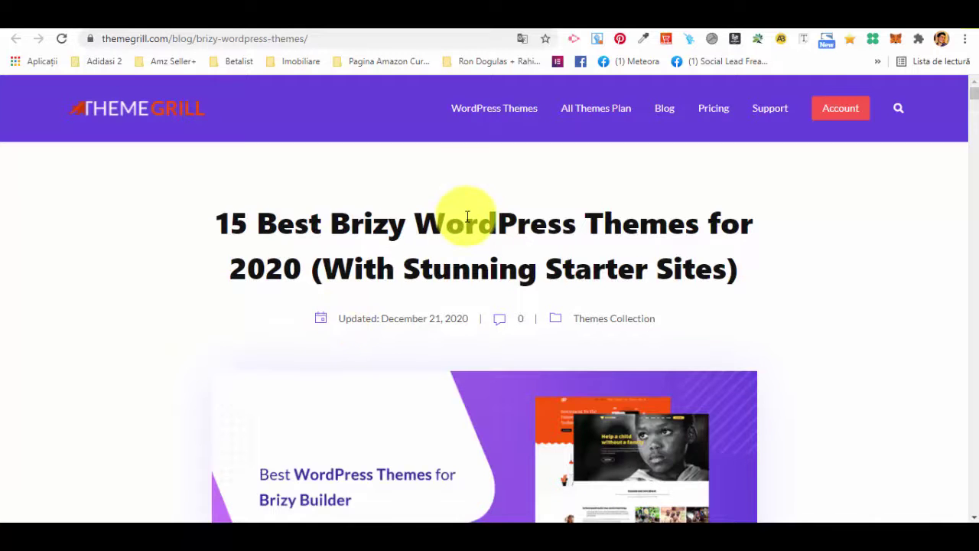
- Look through the ThemeGrill article's table of contents and Brizy introduction down to the first listed theme, Zakra
{"action": "scroll", "coordinate": [465, 214], "scroll_direction": "down", "scroll_amount": 6}
{"action": "scroll", "coordinate": [465, 218], "scroll_direction": "down", "scroll_amount": 15}
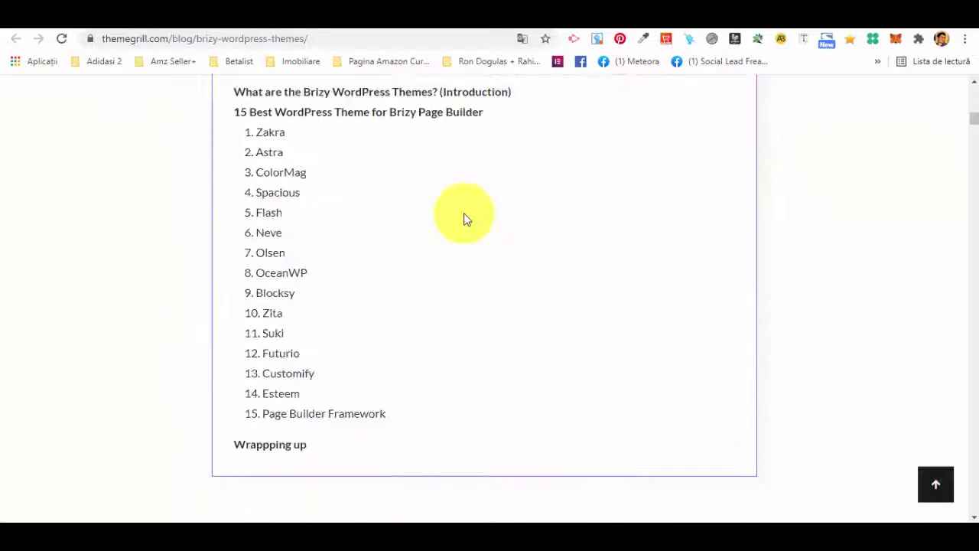
{"action": "scroll", "coordinate": [464, 218], "scroll_direction": "down", "scroll_amount": 2}
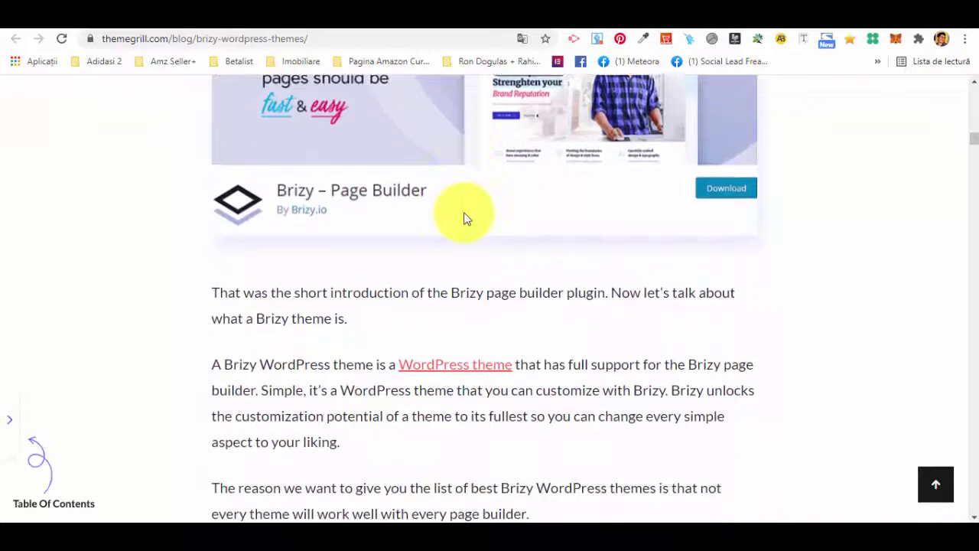
{"action": "scroll", "coordinate": [464, 218], "scroll_direction": "up", "scroll_amount": 2}
{"action": "scroll", "coordinate": [463, 218], "scroll_direction": "down", "scroll_amount": 8}
{"action": "scroll", "coordinate": [463, 214], "scroll_direction": "down", "scroll_amount": 4}
{"action": "scroll", "coordinate": [465, 212], "scroll_direction": "up", "scroll_amount": 2}
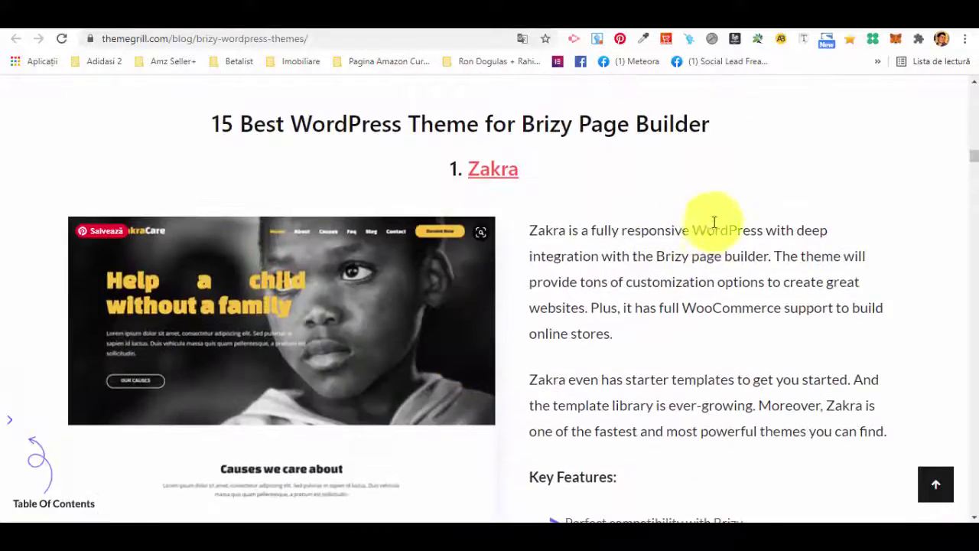
- Examine the features and prices of the Zakra and Astra themes, continuing to the ColorMag entry
{"action": "scroll", "coordinate": [559, 202], "scroll_direction": "down", "scroll_amount": 5}
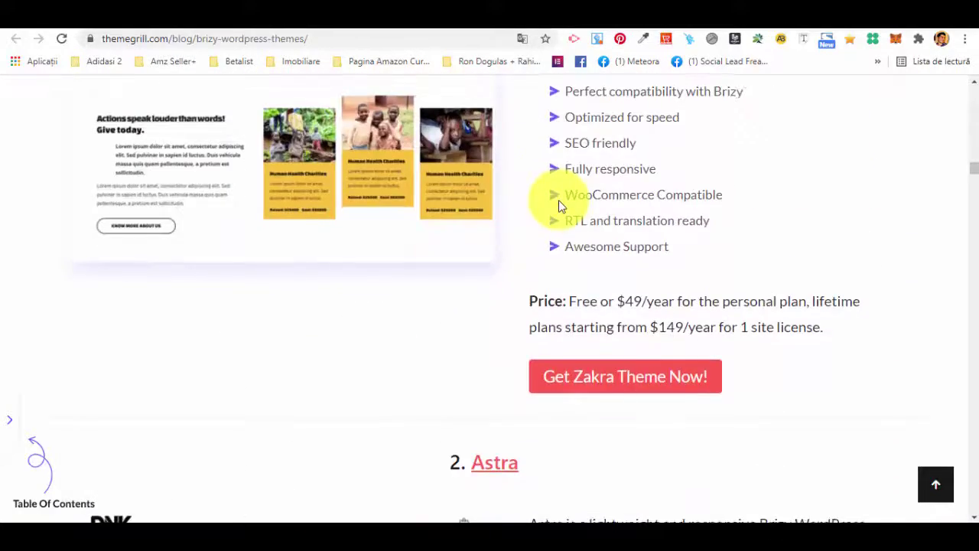
{"action": "scroll", "coordinate": [558, 202], "scroll_direction": "down", "scroll_amount": 5}
{"action": "scroll", "coordinate": [474, 142], "scroll_direction": "up", "scroll_amount": 3}
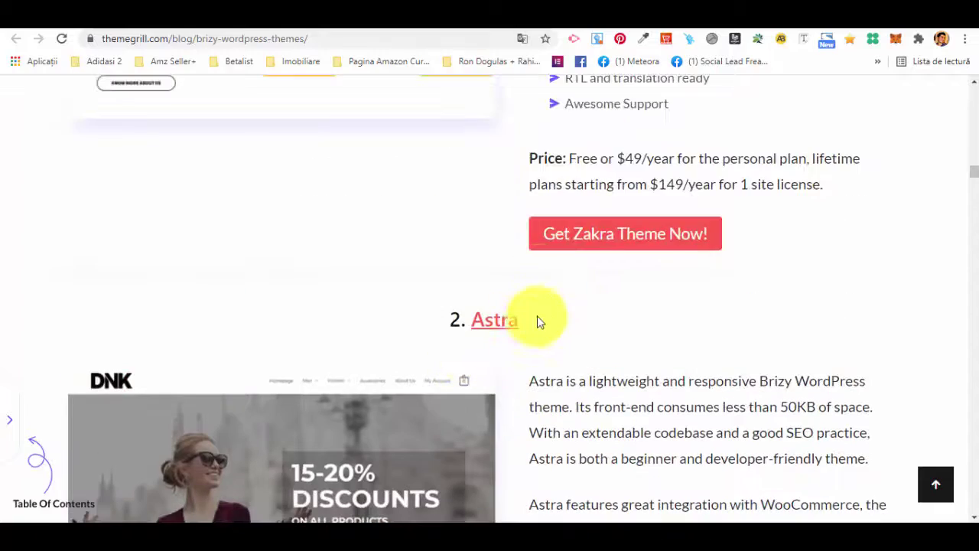
{"action": "scroll", "coordinate": [721, 284], "scroll_direction": "down", "scroll_amount": 3}
{"action": "scroll", "coordinate": [724, 273], "scroll_direction": "up", "scroll_amount": 2}
{"action": "scroll", "coordinate": [723, 273], "scroll_direction": "down", "scroll_amount": 12}
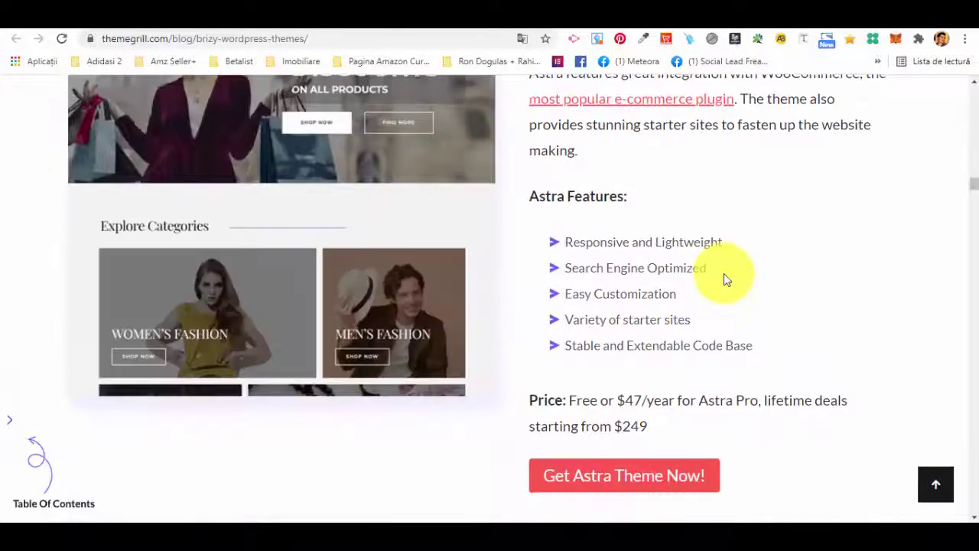
{"action": "scroll", "coordinate": [589, 171], "scroll_direction": "up", "scroll_amount": 1}
{"action": "scroll", "coordinate": [684, 196], "scroll_direction": "down", "scroll_amount": 6}
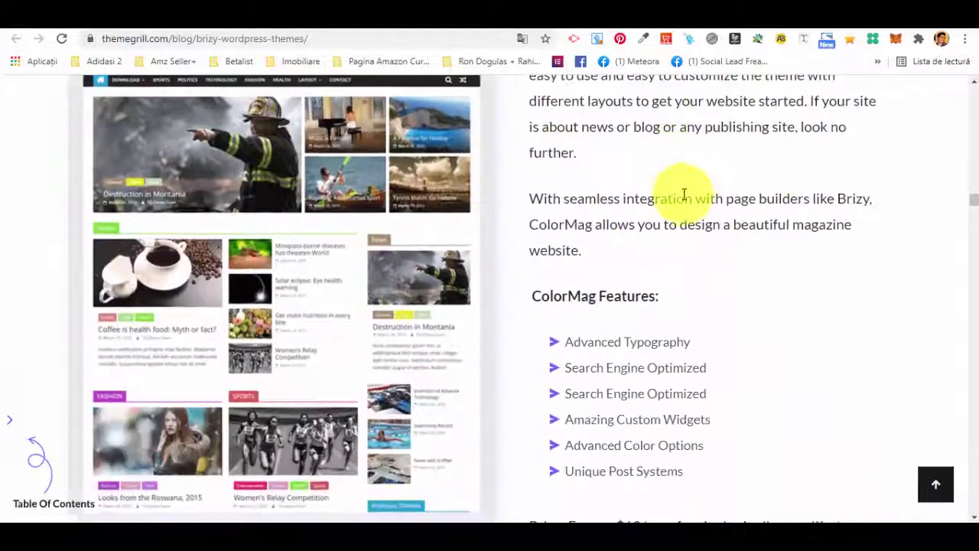
- Look through the remaining ThemeGrill entries from Spacious through Neve, OceanWP, Blocksy and Zita to Futurio
{"action": "scroll", "coordinate": [732, 243], "scroll_direction": "down", "scroll_amount": 11}
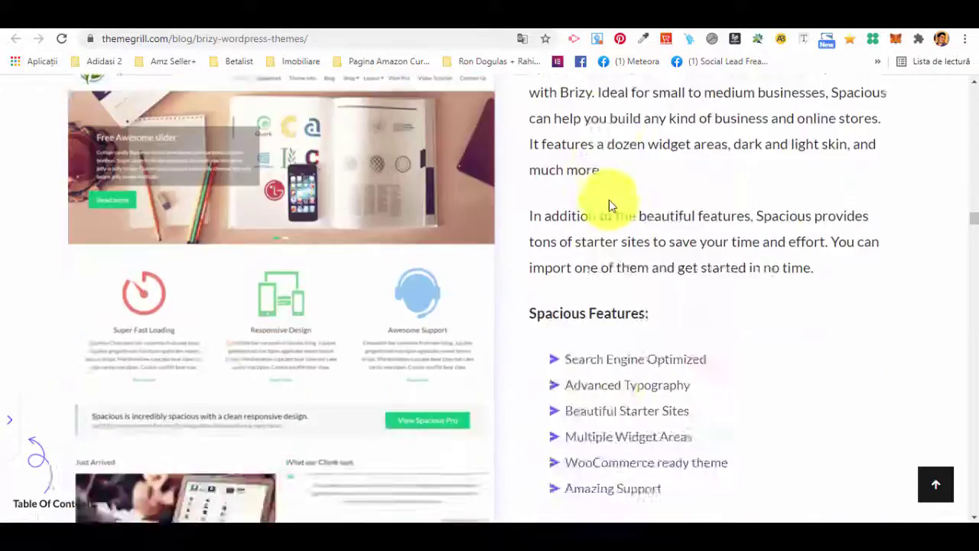
{"action": "scroll", "coordinate": [768, 194], "scroll_direction": "down", "scroll_amount": 20}
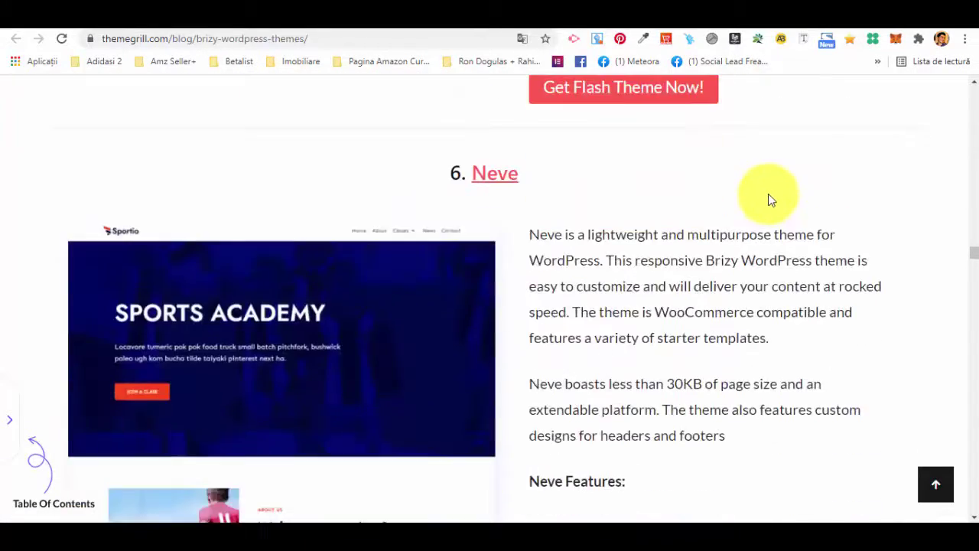
{"action": "scroll", "coordinate": [623, 194], "scroll_direction": "down", "scroll_amount": 12}
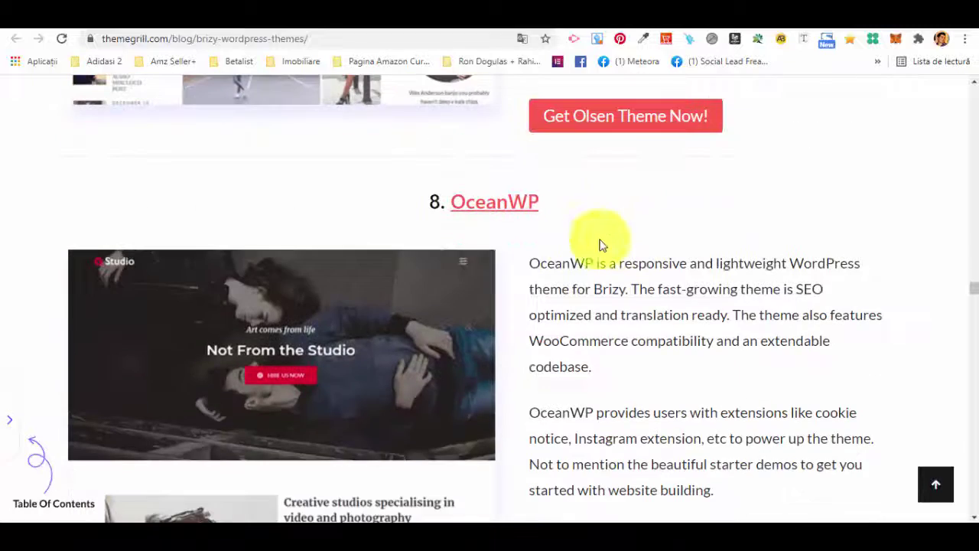
{"action": "scroll", "coordinate": [567, 293], "scroll_direction": "down", "scroll_amount": 16}
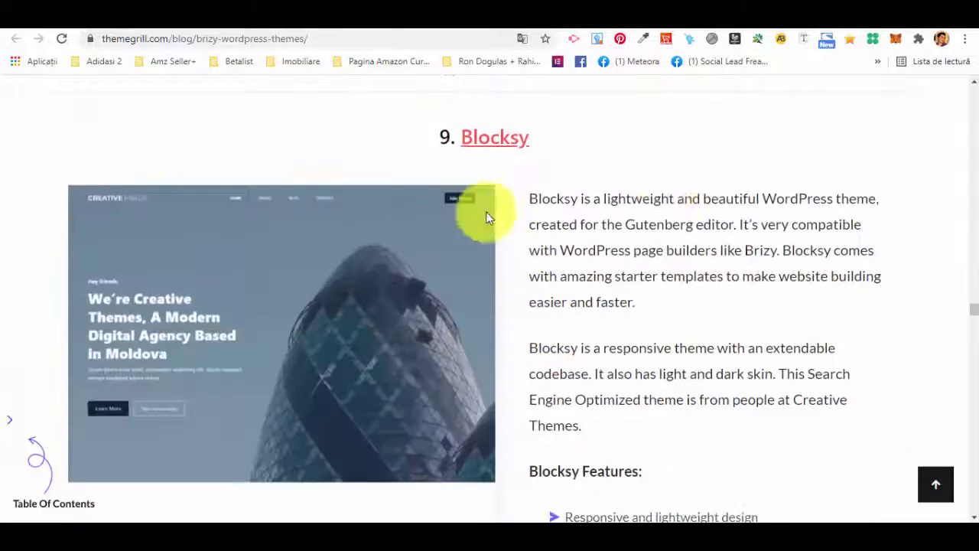
{"action": "scroll", "coordinate": [593, 344], "scroll_direction": "down", "scroll_amount": 13}
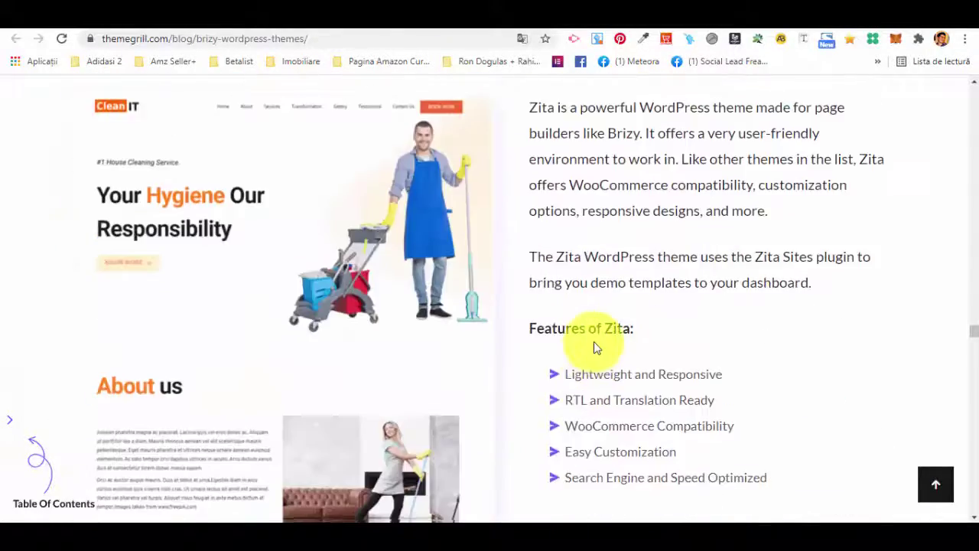
{"action": "scroll", "coordinate": [595, 342], "scroll_direction": "down", "scroll_amount": 9}
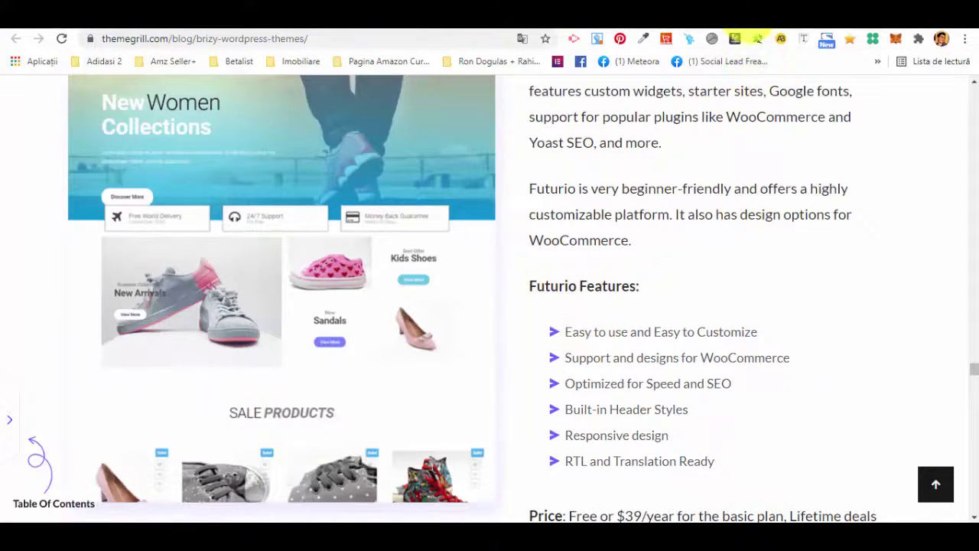
- Switch to Zakra's article on WordPress themes and templates for Brizy Builder and examine its table of contents
{"action": "left_click", "coordinate": [736, 19]}
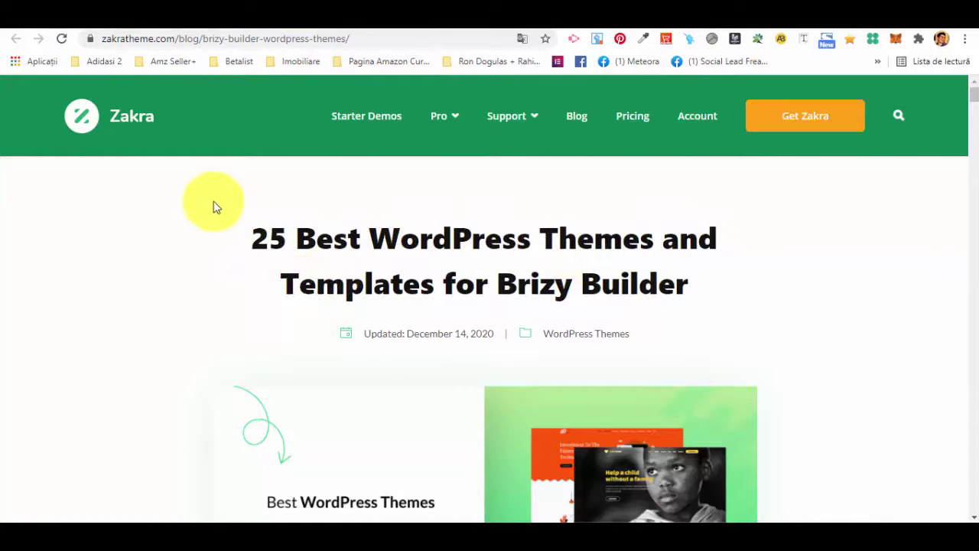
{"action": "scroll", "coordinate": [325, 205], "scroll_direction": "down", "scroll_amount": 4}
{"action": "scroll", "coordinate": [325, 203], "scroll_direction": "down", "scroll_amount": 10}
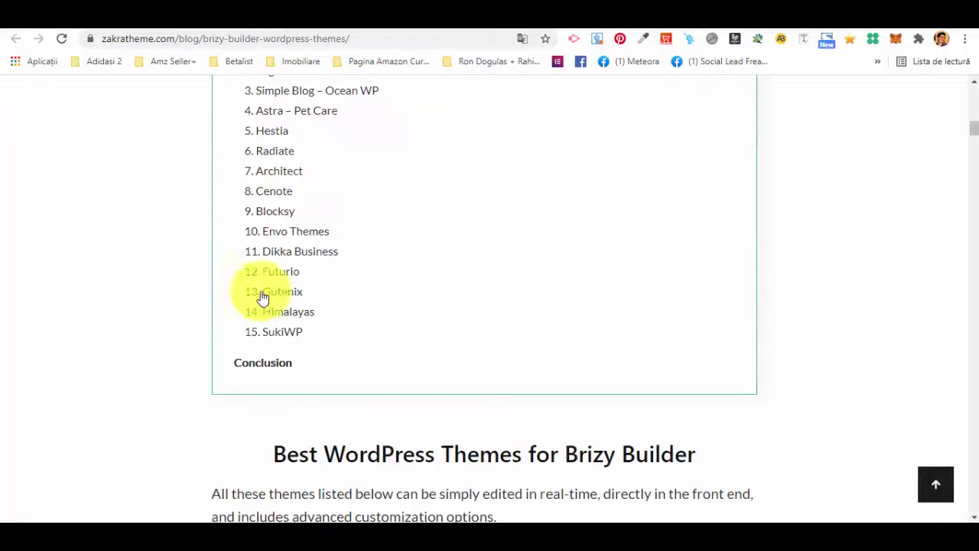
{"action": "scroll", "coordinate": [264, 191], "scroll_direction": "up", "scroll_amount": 2}
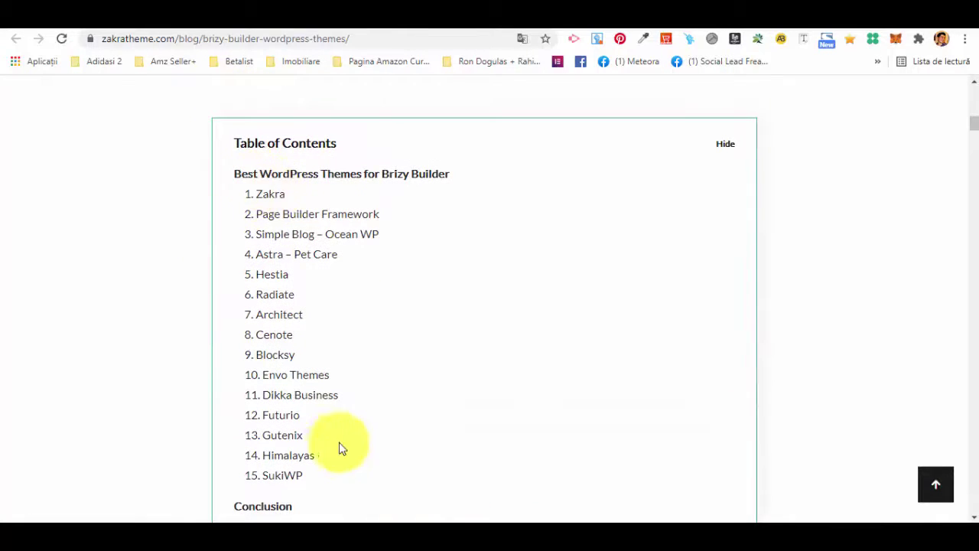